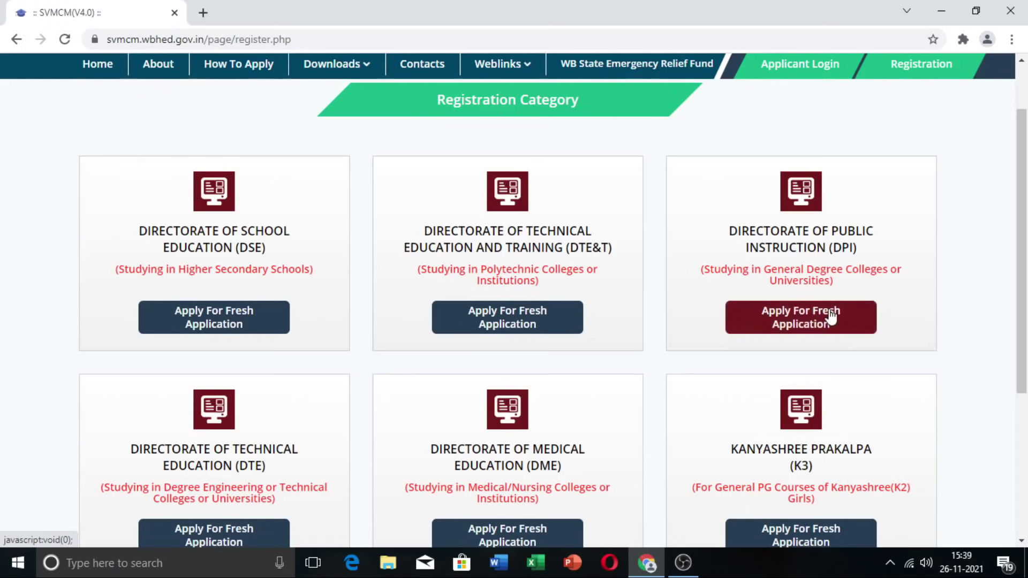
Step: Scroll to the registration categories and start a fresh School Education (DSE) application
{"action": "scroll", "coordinate": [419, 354], "scroll_direction": "down", "scroll_amount": 1}
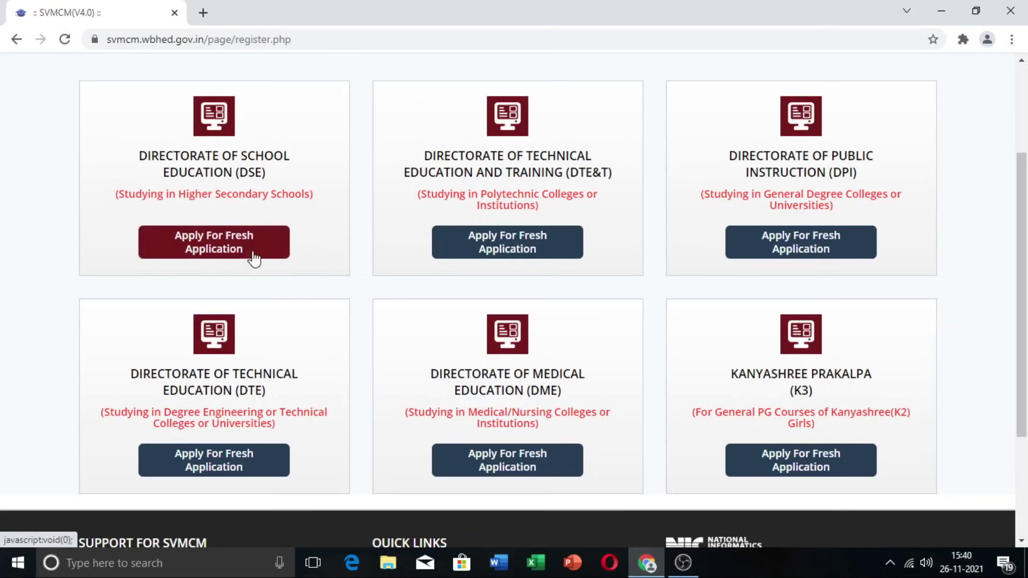
{"action": "left_click", "coordinate": [230, 250]}
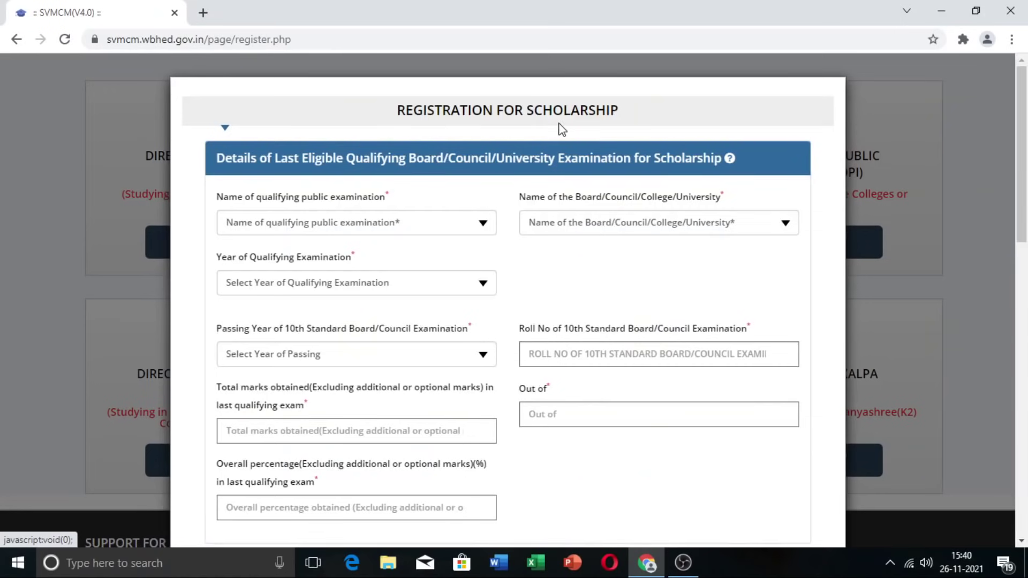
Step: Choose MADHYAMIK/EQUIVALENT, West Bengal Board of Secondary Education and qualifying exam year 2021
{"action": "scroll", "coordinate": [617, 300], "scroll_direction": "down", "scroll_amount": 8}
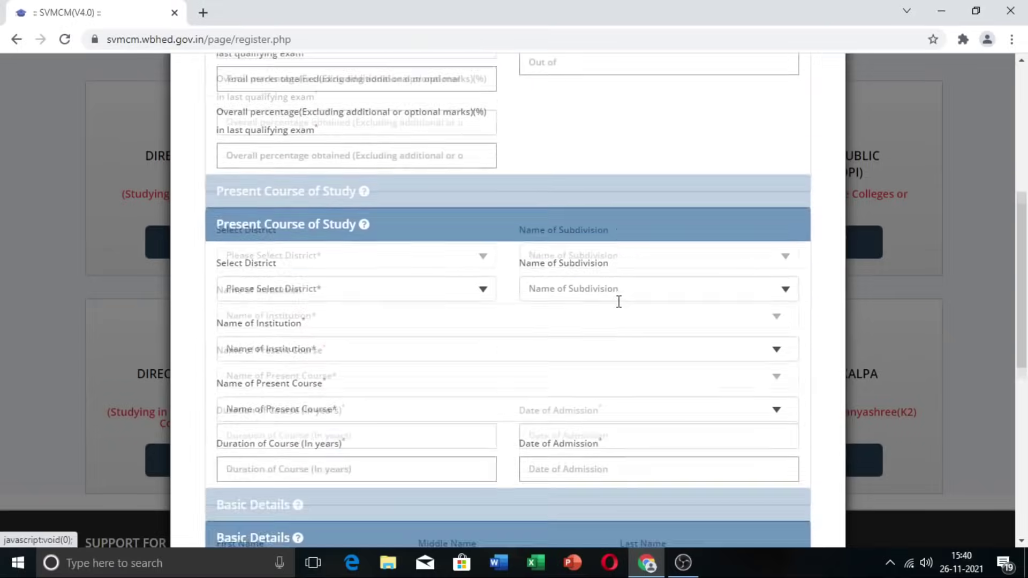
{"action": "scroll", "coordinate": [620, 308], "scroll_direction": "down", "scroll_amount": 3}
{"action": "scroll", "coordinate": [620, 310], "scroll_direction": "up", "scroll_amount": 8}
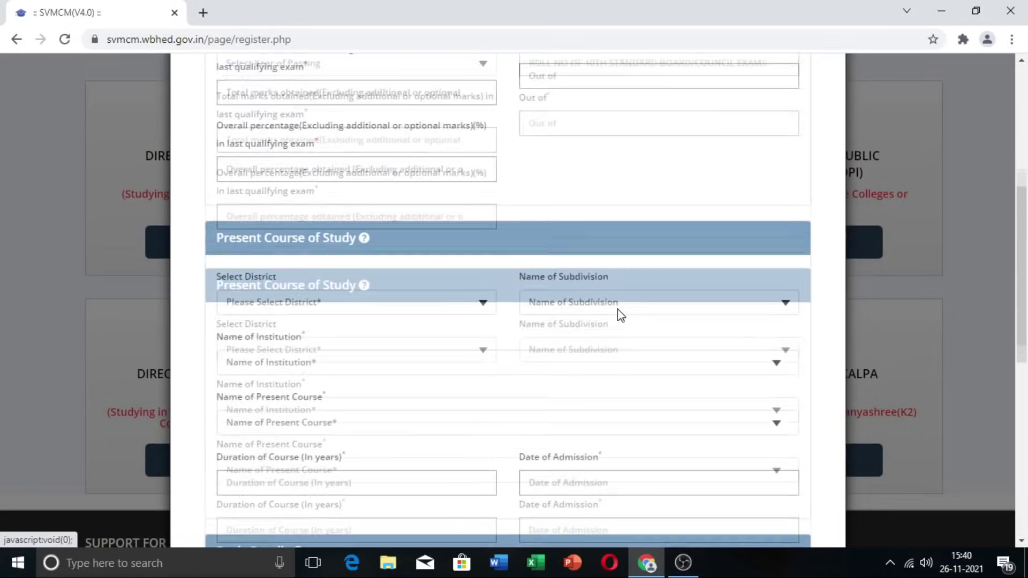
{"action": "scroll", "coordinate": [620, 314], "scroll_direction": "up", "scroll_amount": 4}
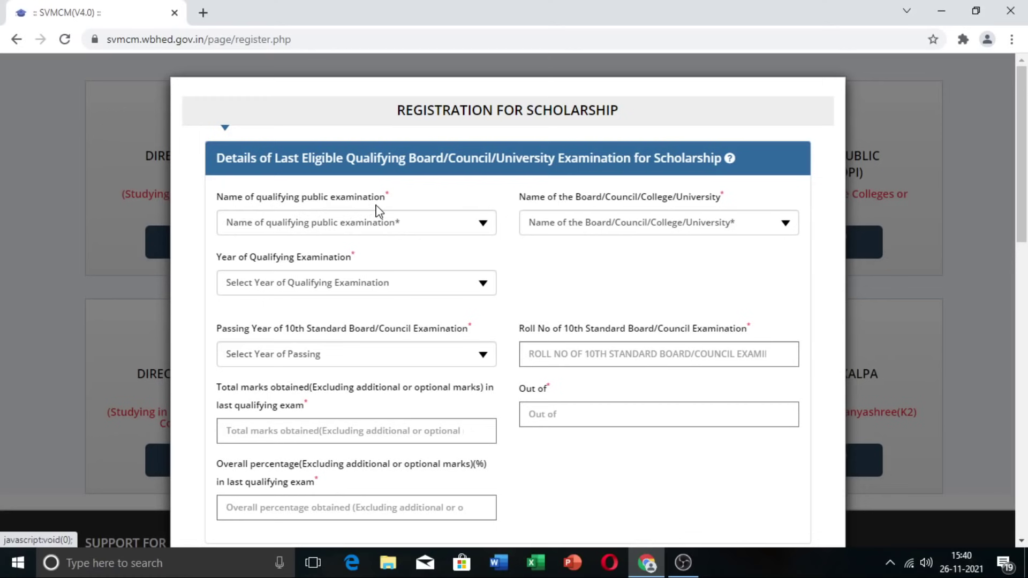
{"action": "left_click", "coordinate": [485, 225]}
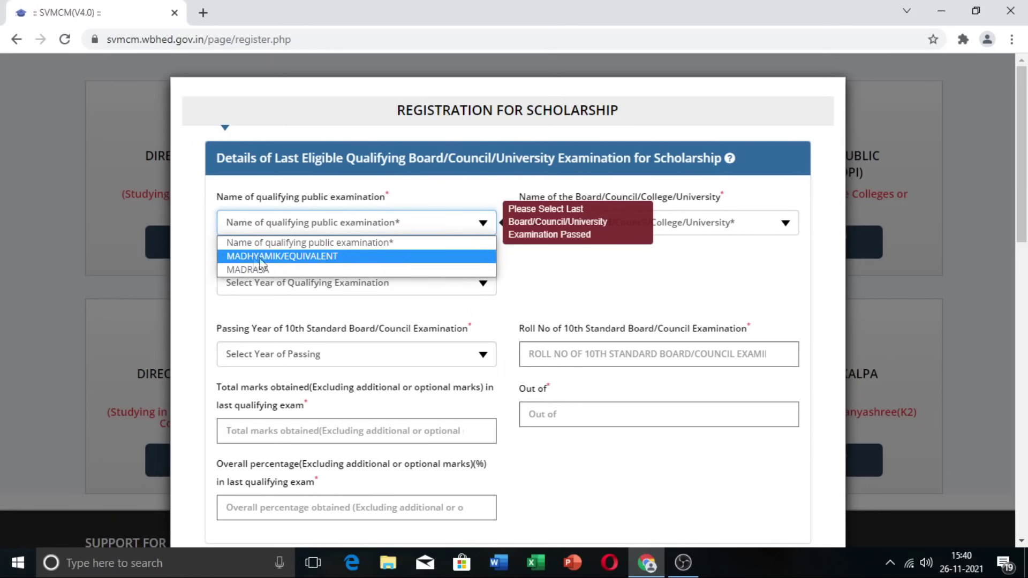
{"action": "left_click", "coordinate": [307, 260]}
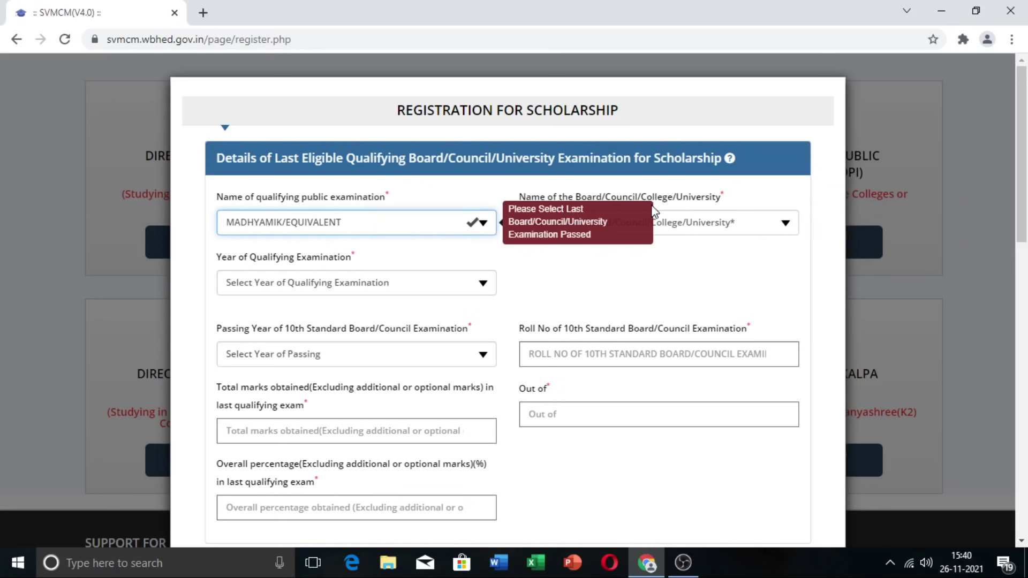
{"action": "left_click", "coordinate": [785, 223]}
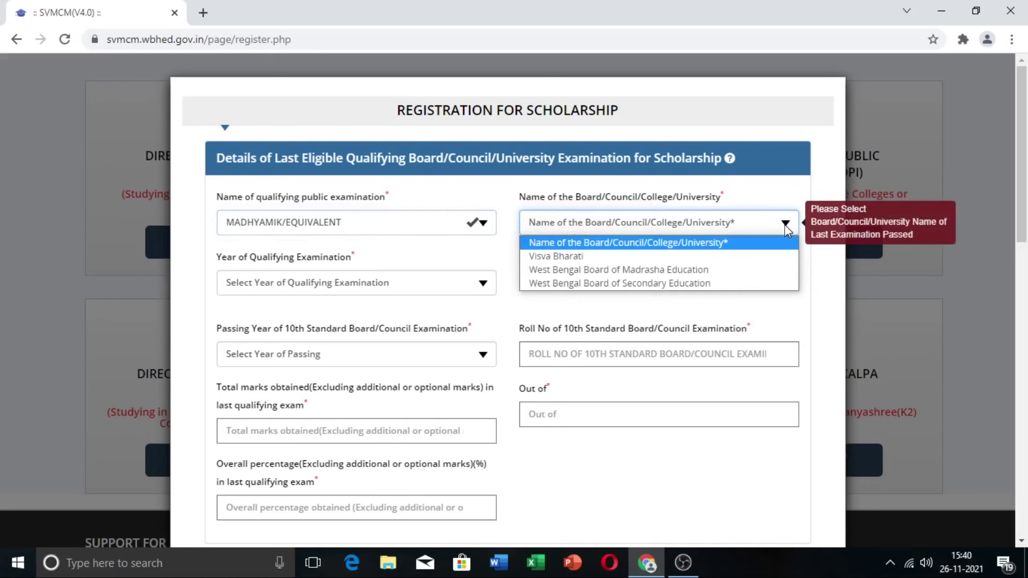
{"action": "left_click", "coordinate": [768, 284]}
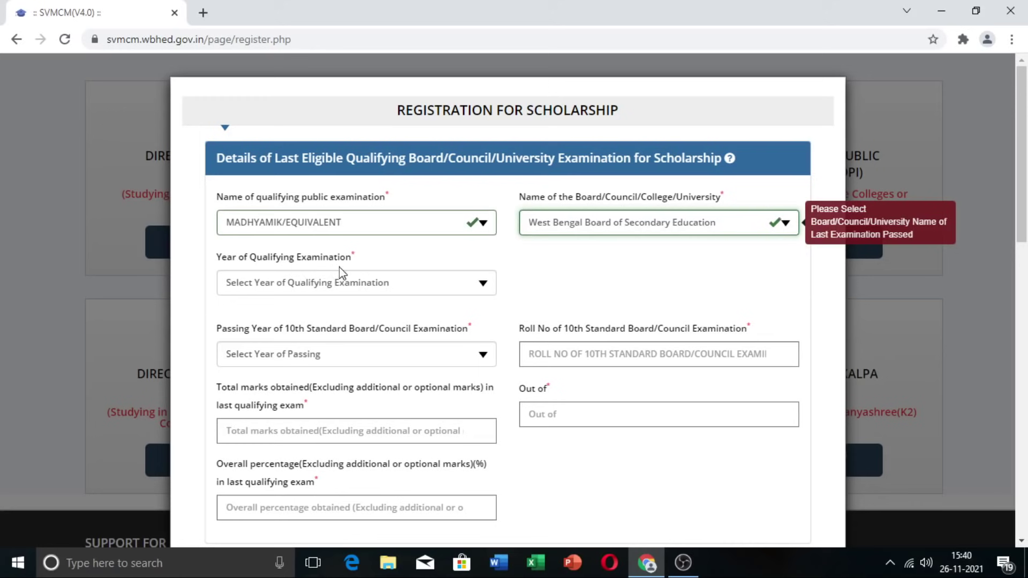
{"action": "left_click", "coordinate": [484, 286]}
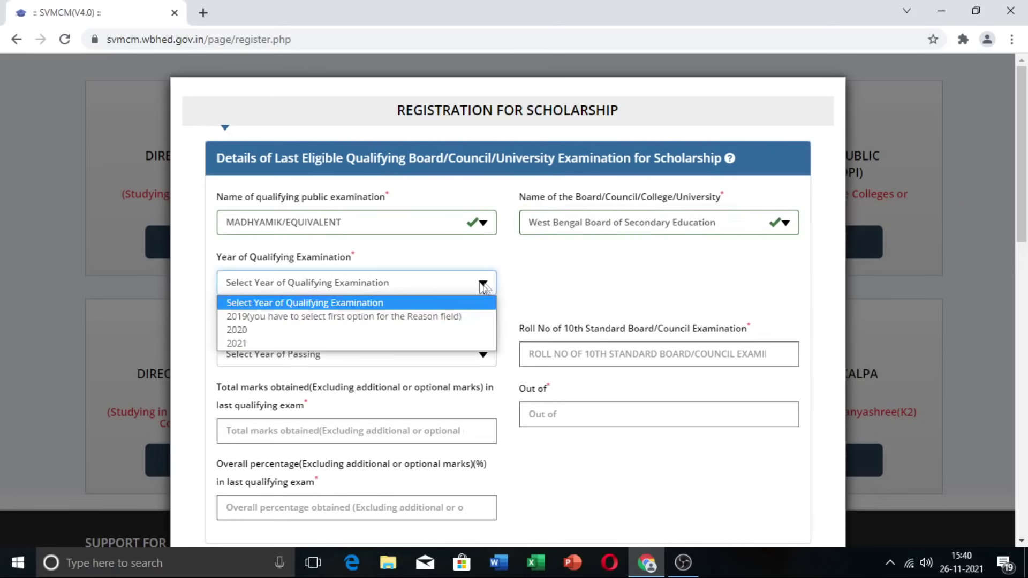
{"action": "left_click", "coordinate": [331, 346]}
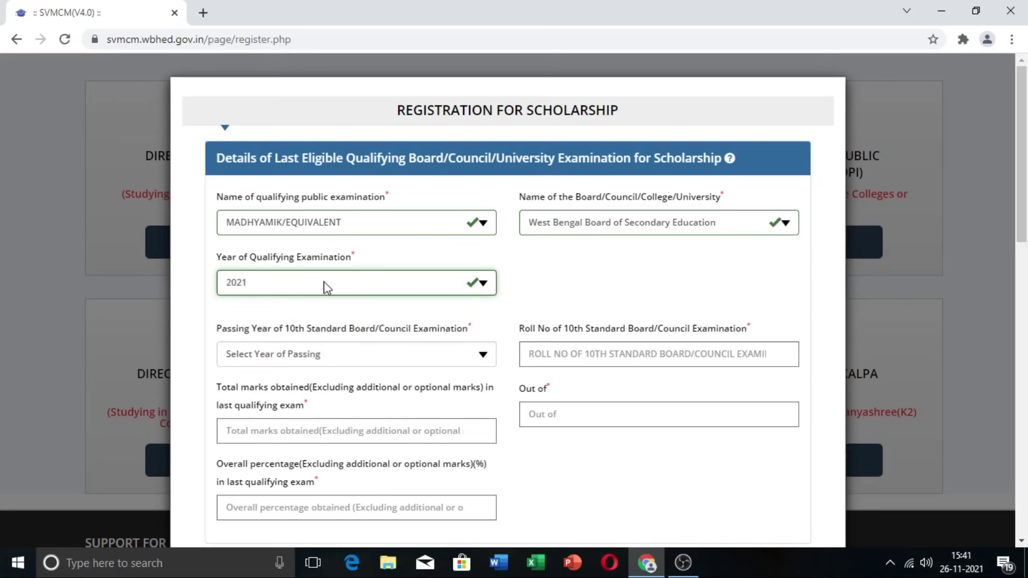
Step: Set 10th passing year 2021, paste the roll number and enter total marks 511 of 700
{"action": "scroll", "coordinate": [324, 292], "scroll_direction": "down", "scroll_amount": 2}
{"action": "scroll", "coordinate": [323, 294], "scroll_direction": "down", "scroll_amount": 2}
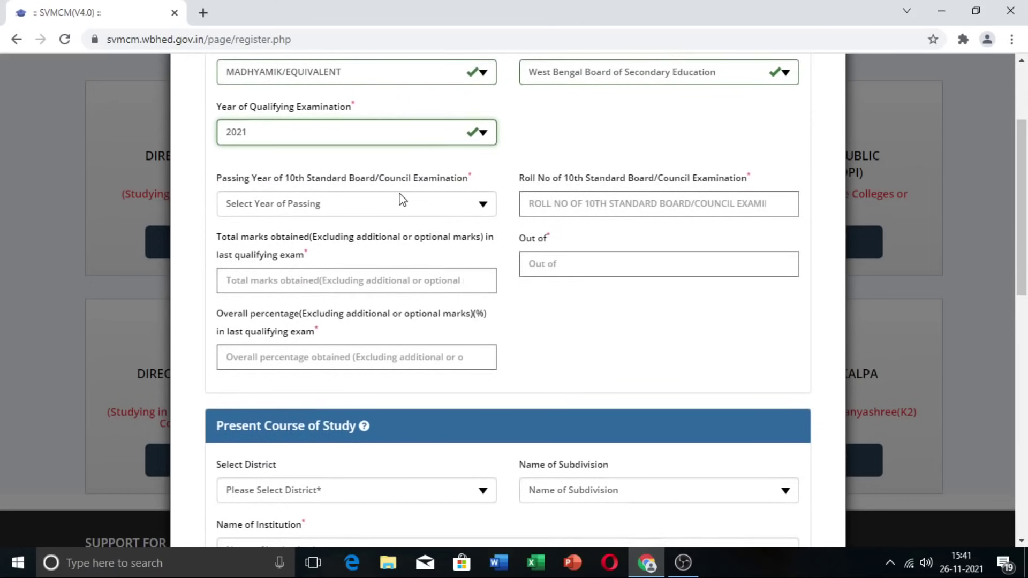
{"action": "left_click", "coordinate": [483, 208]}
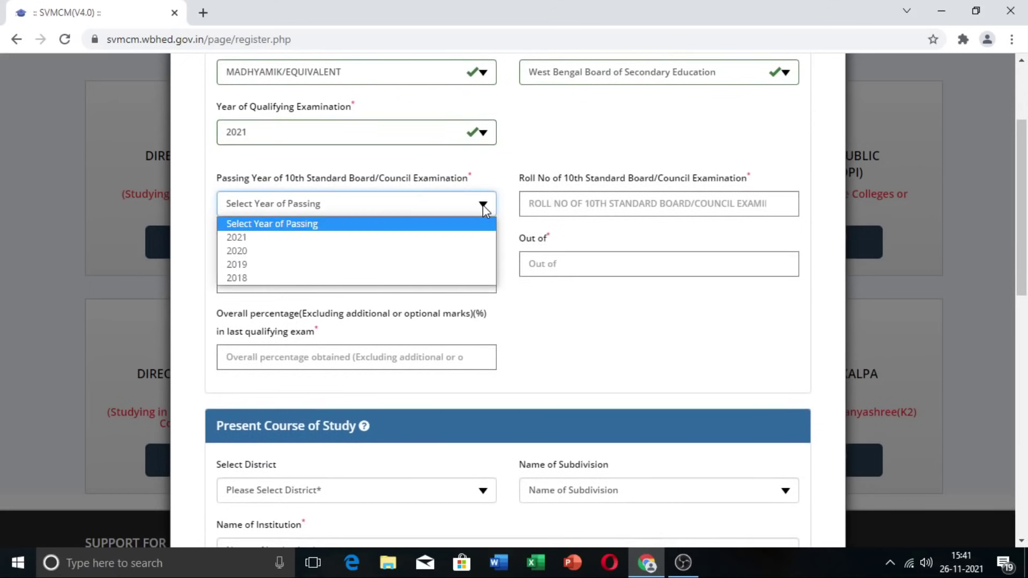
{"action": "left_click", "coordinate": [396, 239]}
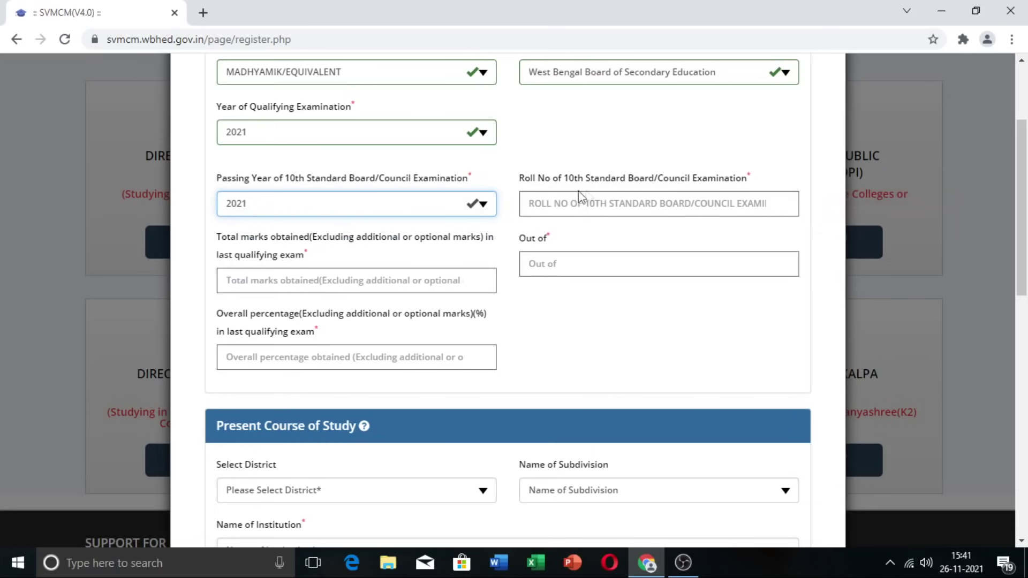
{"action": "left_click", "coordinate": [637, 203]}
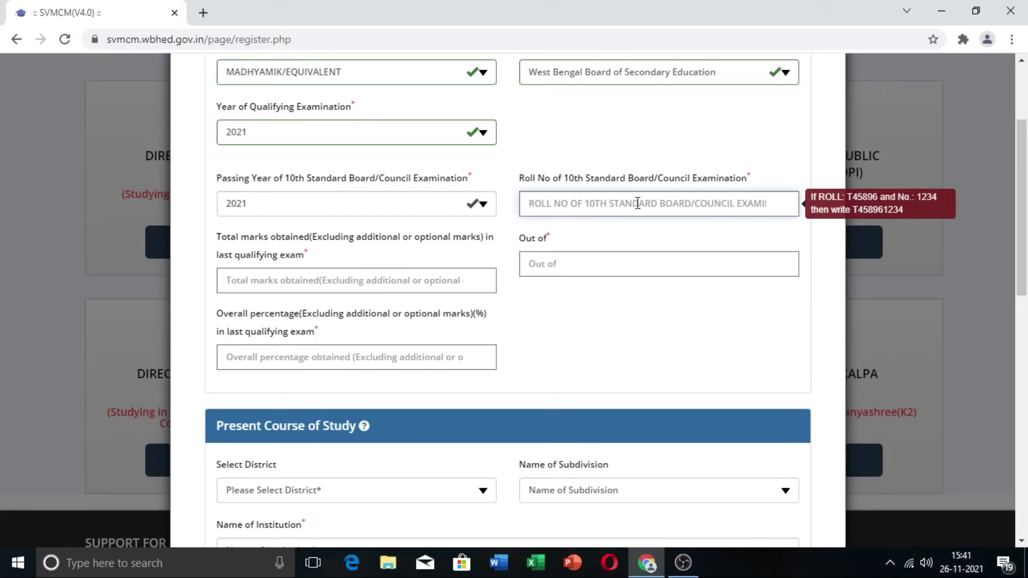
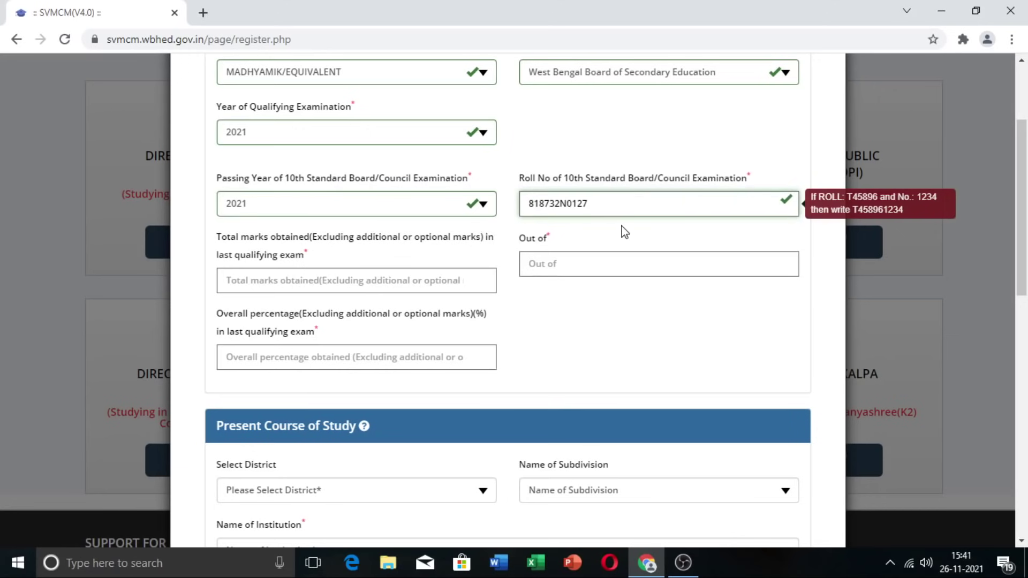
{"action": "left_click", "coordinate": [348, 279]}
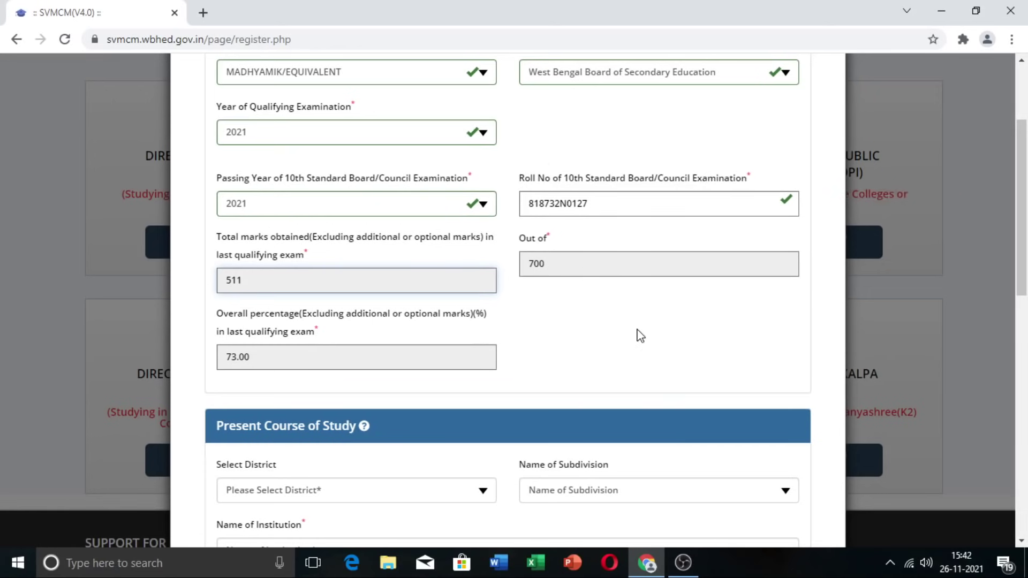
{"action": "scroll", "coordinate": [641, 336], "scroll_direction": "down", "scroll_amount": 4}
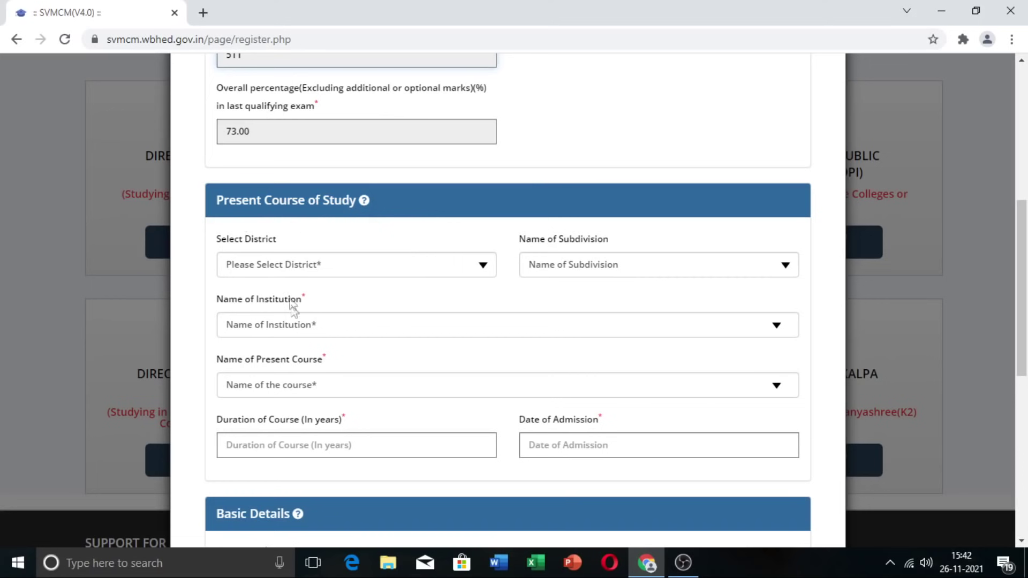
Step: Select district KOLKATA, subdivision KOLKATA and institution BEHALA SHARDA VIDYAPITH FOR GIRLS
{"action": "left_click", "coordinate": [483, 268]}
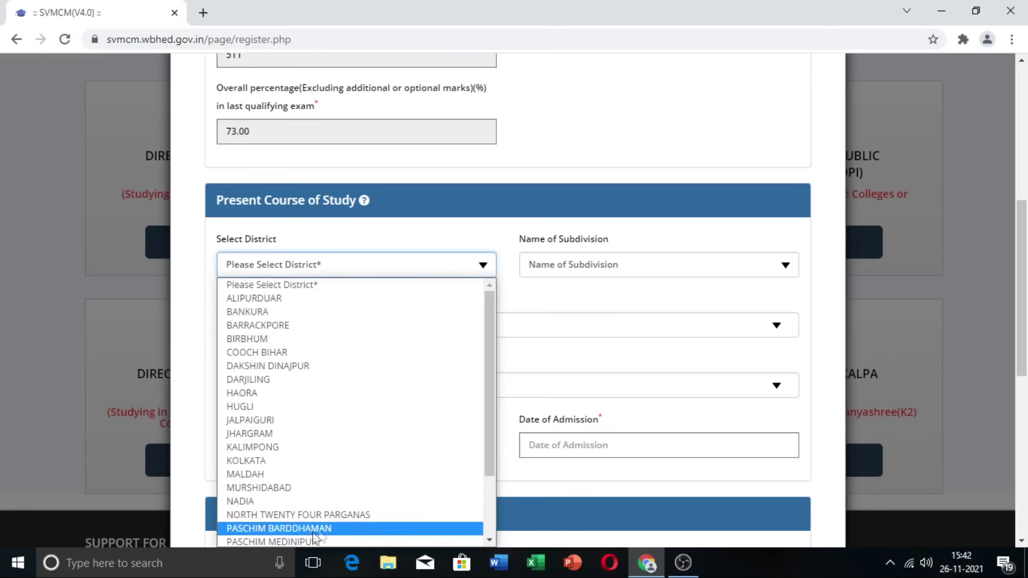
{"action": "left_click", "coordinate": [331, 461]}
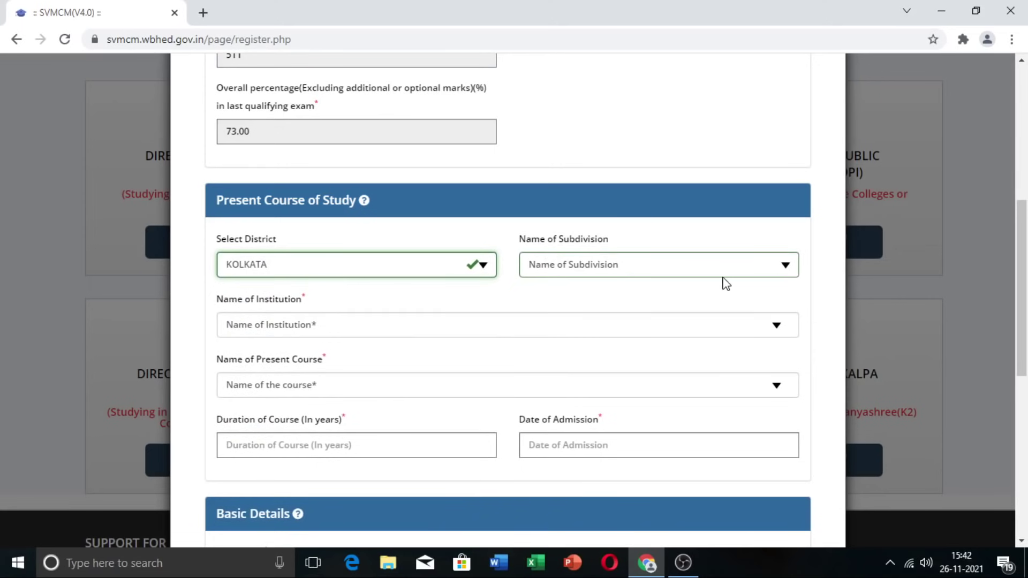
{"action": "left_click", "coordinate": [794, 272]}
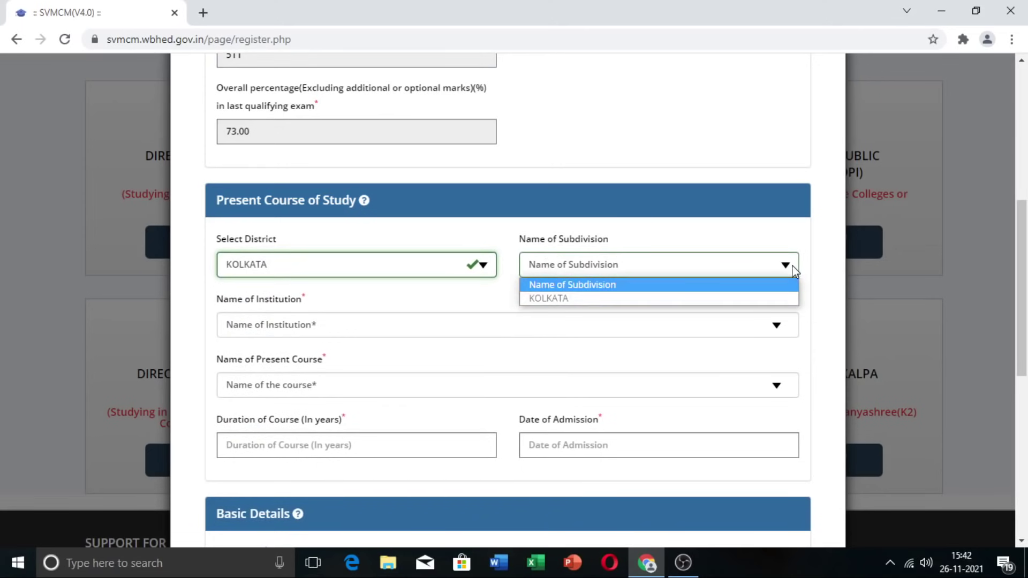
{"action": "left_click", "coordinate": [723, 300]}
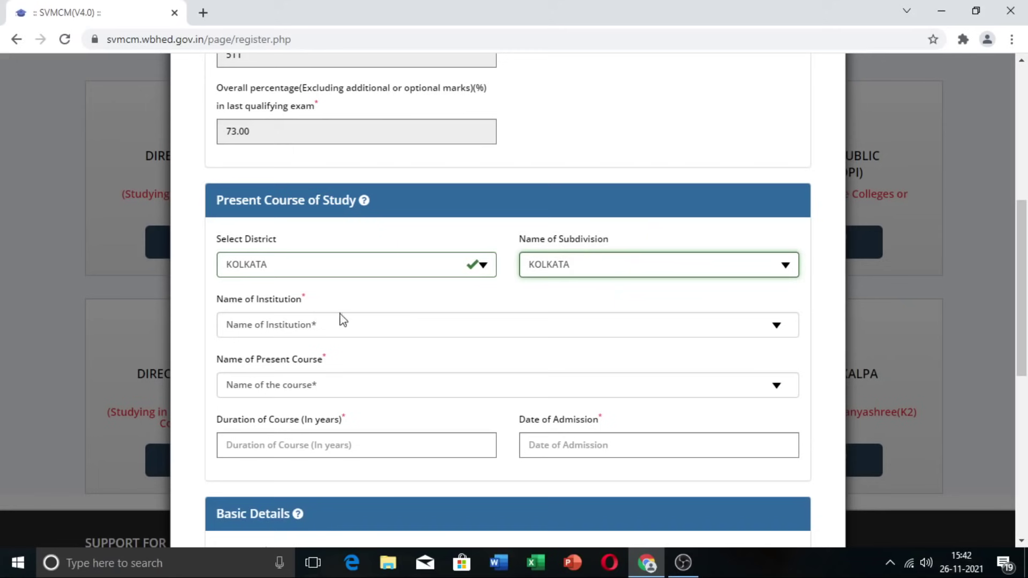
{"action": "left_click", "coordinate": [780, 326]}
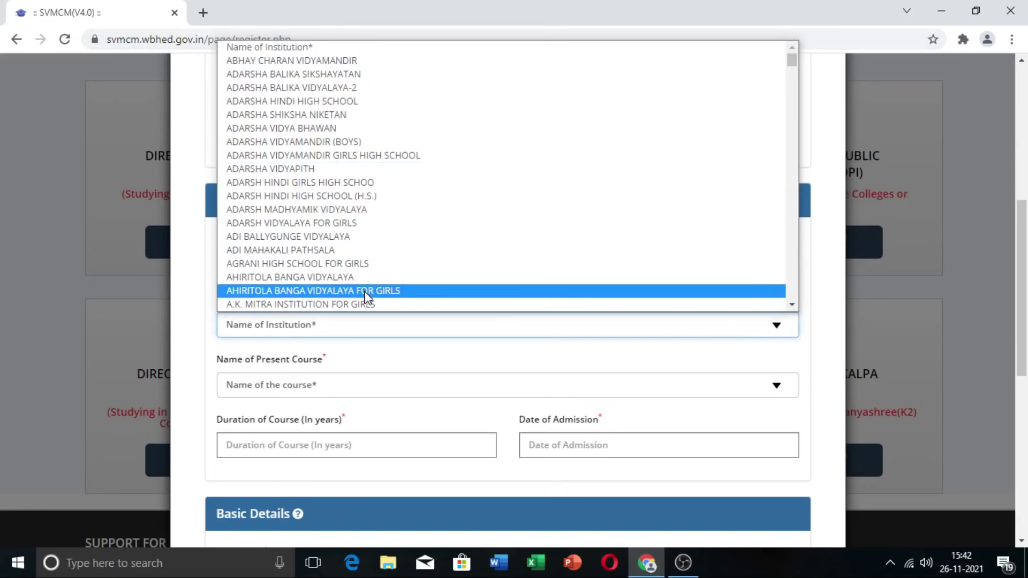
{"action": "scroll", "coordinate": [365, 296], "scroll_direction": "down", "scroll_amount": 3}
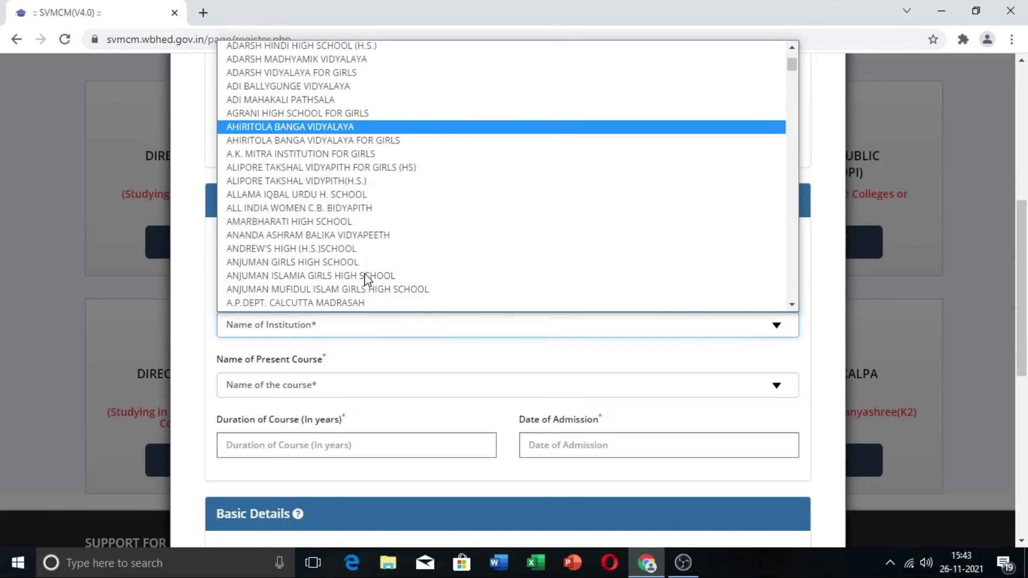
{"action": "scroll", "coordinate": [405, 248], "scroll_direction": "down", "scroll_amount": 10}
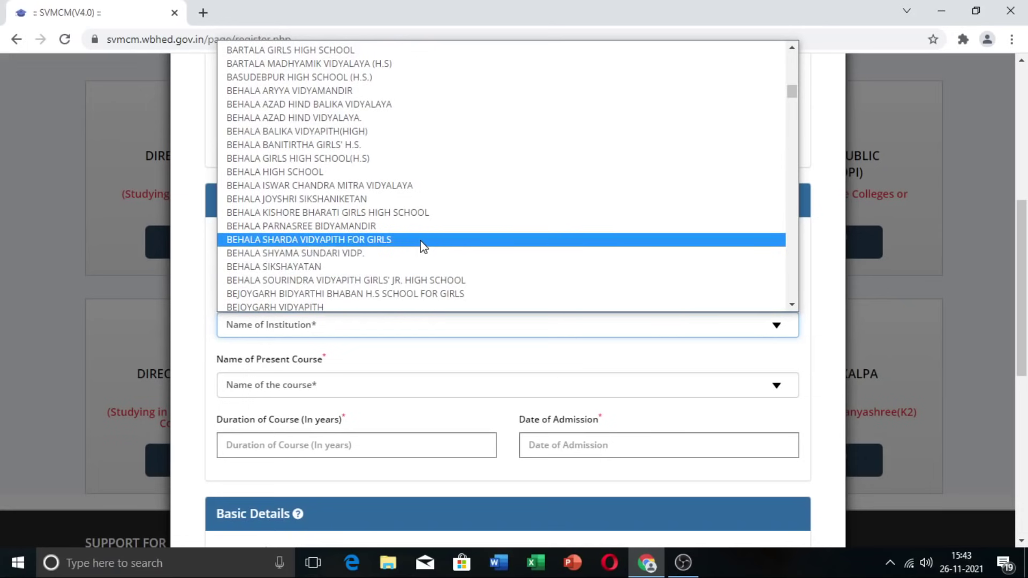
{"action": "left_click", "coordinate": [423, 246]}
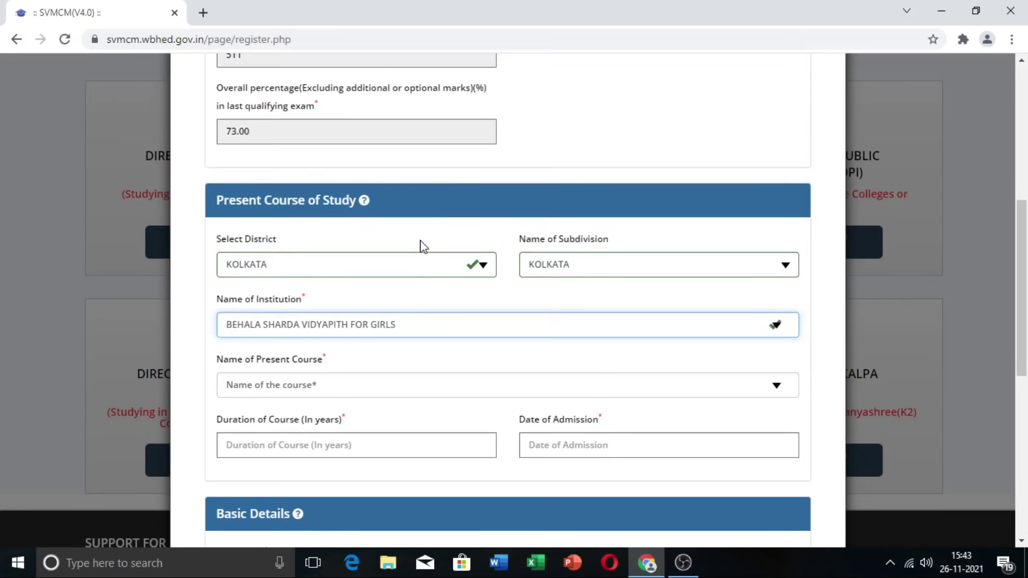
{"action": "scroll", "coordinate": [490, 340], "scroll_direction": "down", "scroll_amount": 2}
{"action": "scroll", "coordinate": [219, 283], "scroll_direction": "down", "scroll_amount": 1}
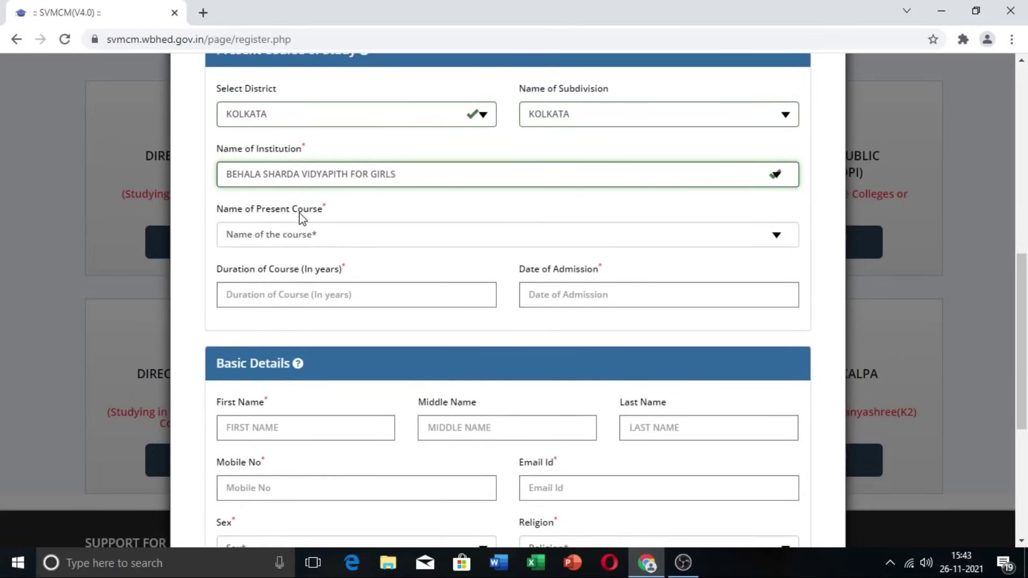
Step: Set present course CLASS XI, duration 2 years and admission date 25-08-2021
{"action": "left_click", "coordinate": [778, 239]}
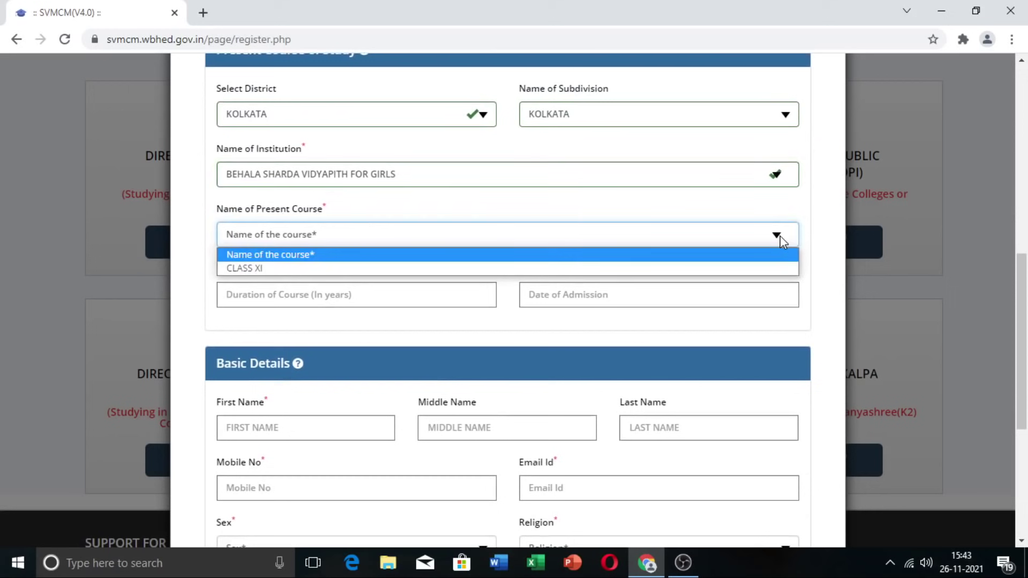
{"action": "left_click", "coordinate": [590, 271]}
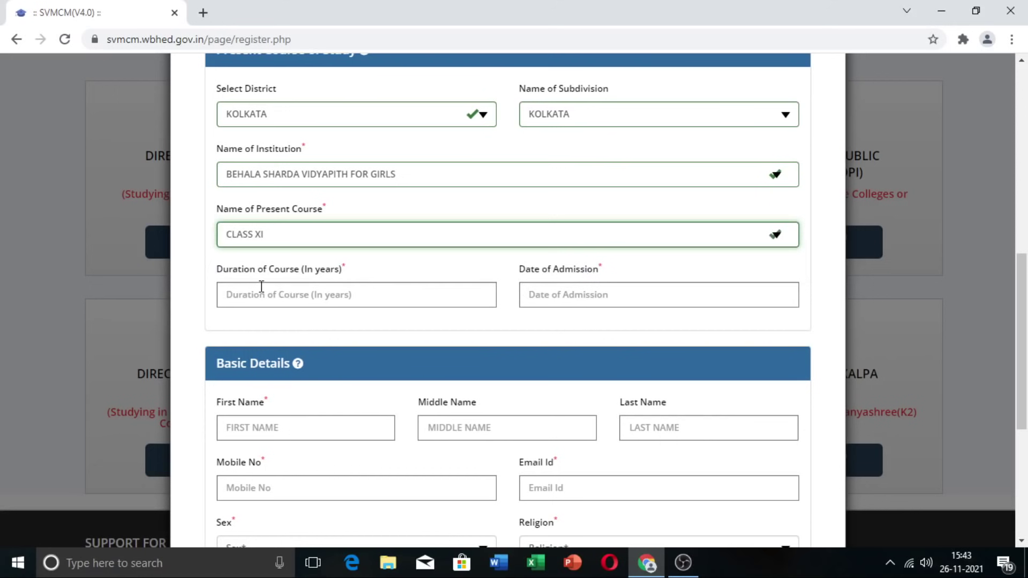
{"action": "left_click", "coordinate": [317, 296]}
{"action": "type", "text": "2"}
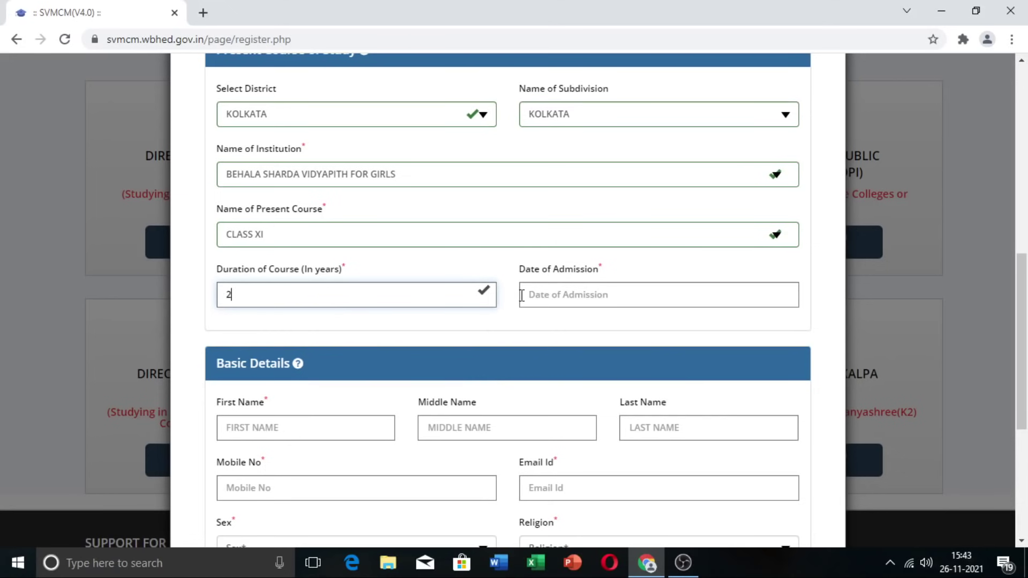
{"action": "left_click", "coordinate": [558, 295]}
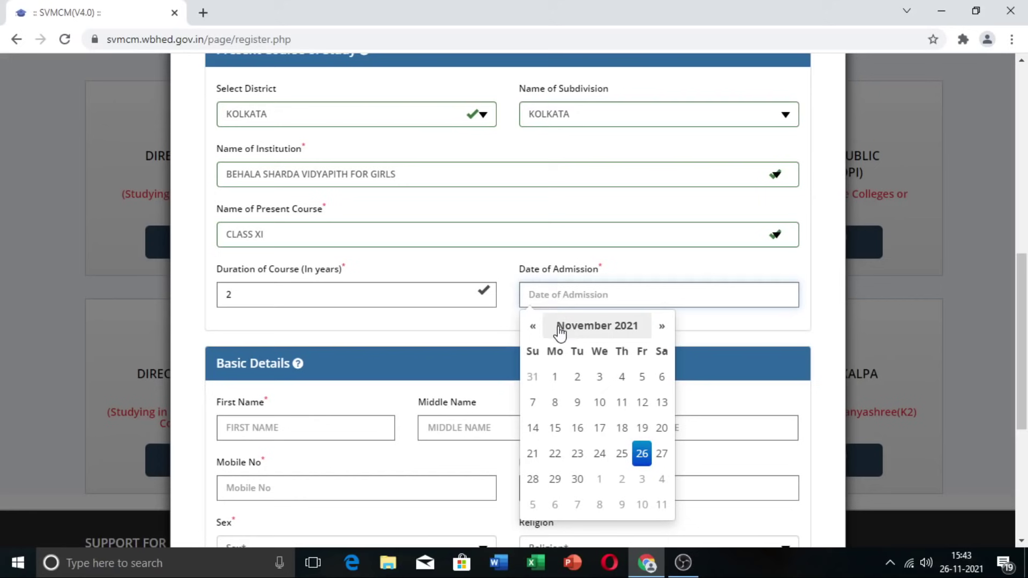
{"action": "left_click", "coordinate": [533, 326]}
{"action": "left_click", "coordinate": [533, 326]}
{"action": "left_click", "coordinate": [533, 326]}
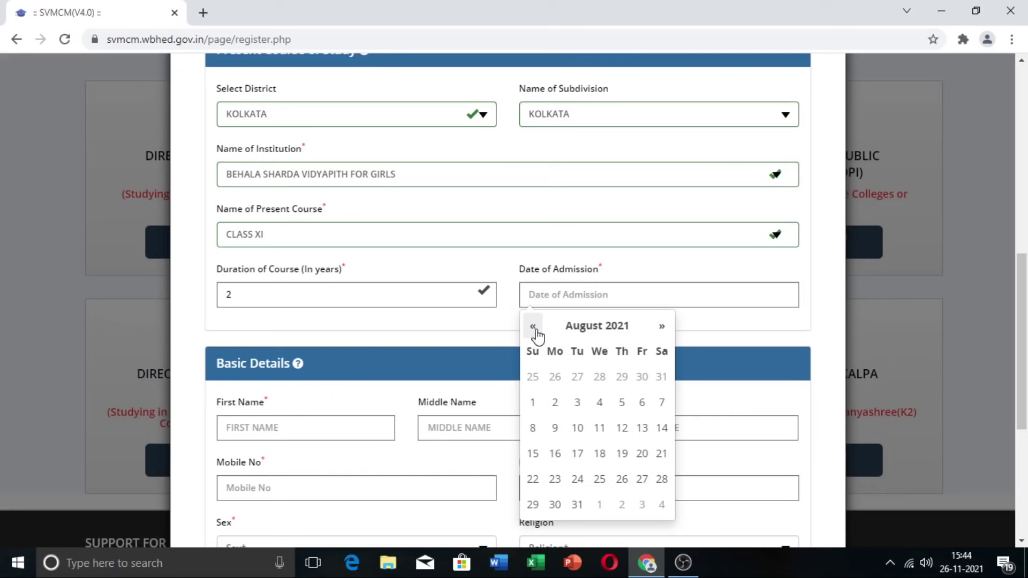
{"action": "left_click", "coordinate": [599, 479]}
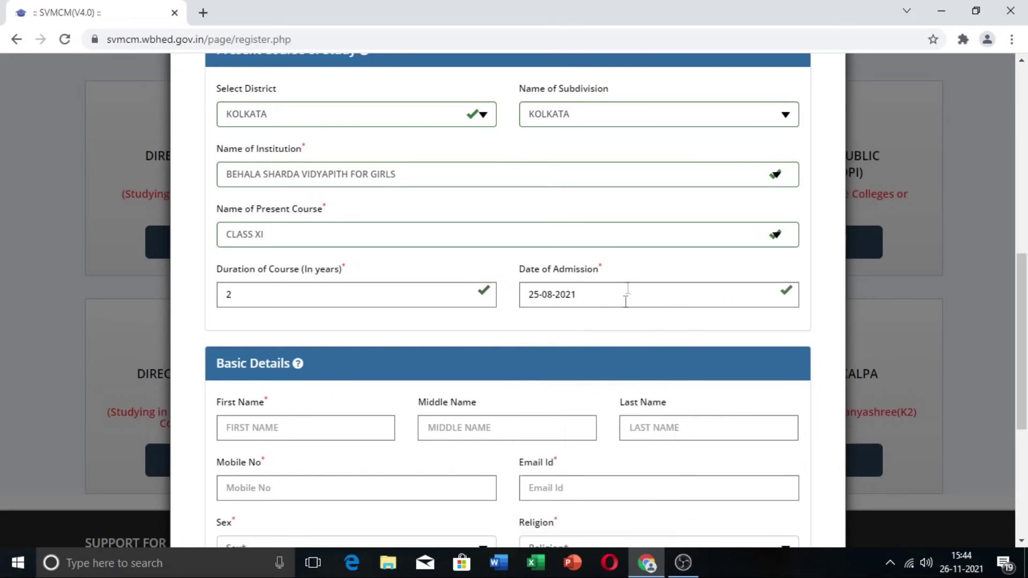
{"action": "scroll", "coordinate": [344, 334], "scroll_direction": "down", "scroll_amount": 3}
{"action": "scroll", "coordinate": [345, 335], "scroll_direction": "down", "scroll_amount": 2}
Step: Enter the applicant's first name, mobile number and e-mail address
{"action": "left_click", "coordinate": [305, 211]}
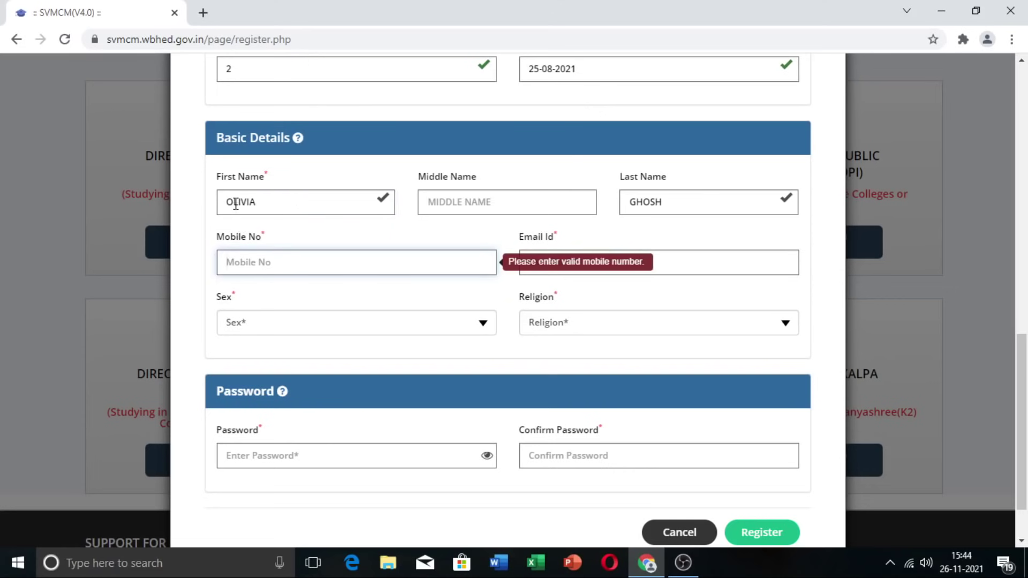
{"action": "left_click", "coordinate": [295, 267]}
{"action": "key", "text": "ctrl+v"}
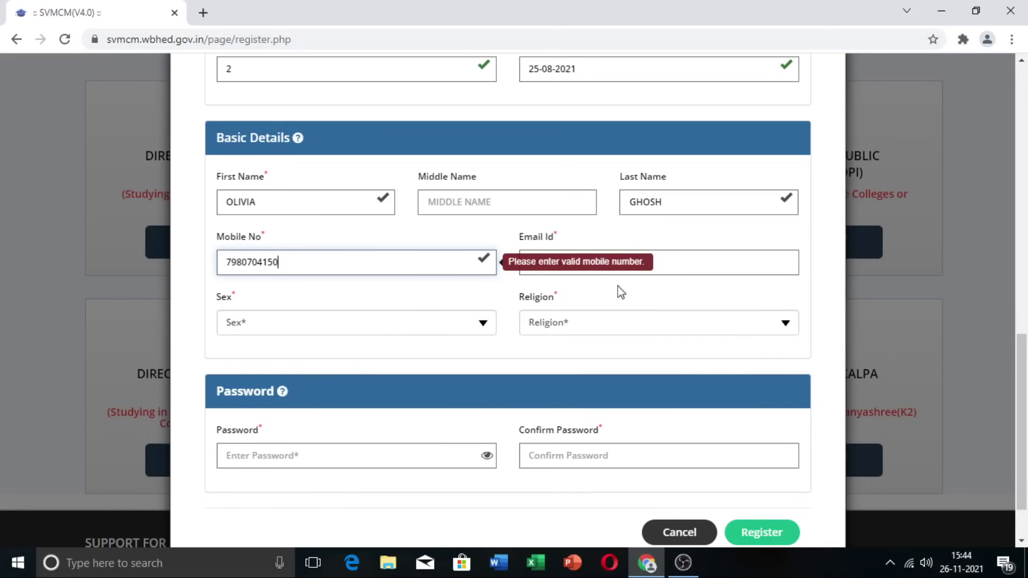
{"action": "left_click", "coordinate": [669, 265]}
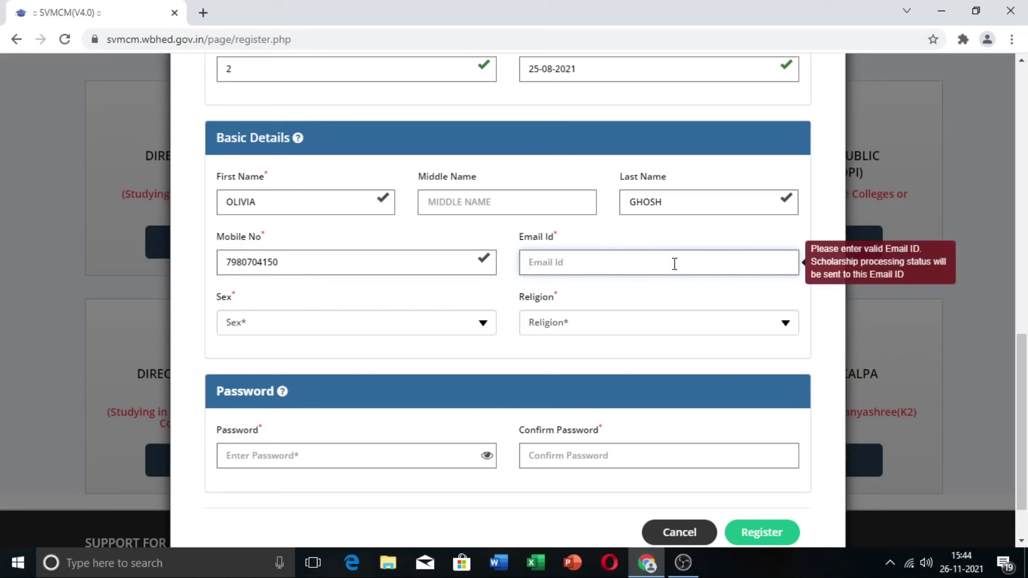
{"action": "key", "text": "ctrl+v"}
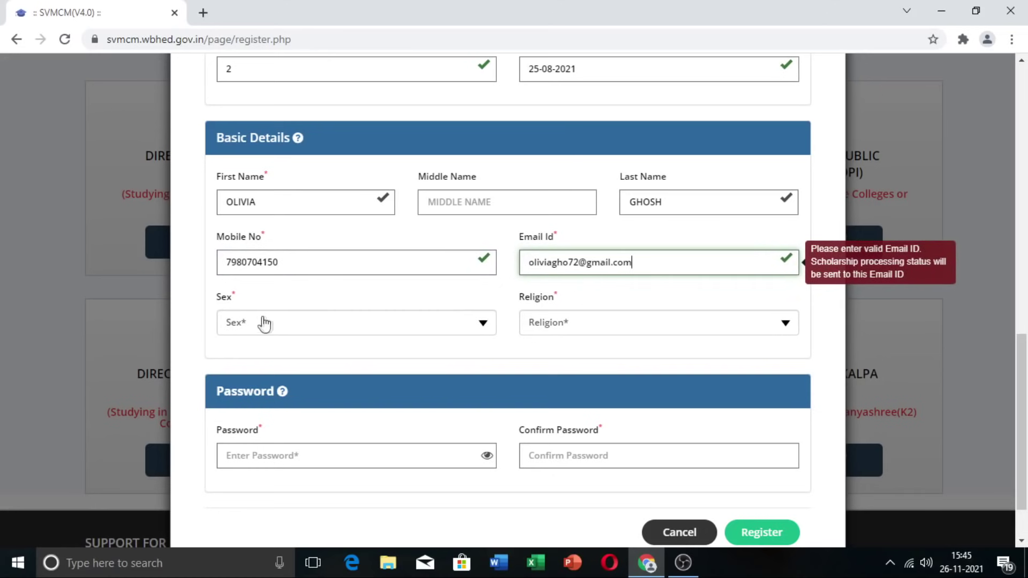
Step: Select FEMALE as sex and HINDUISM as religion, then start entering the password
{"action": "left_click", "coordinate": [481, 327]}
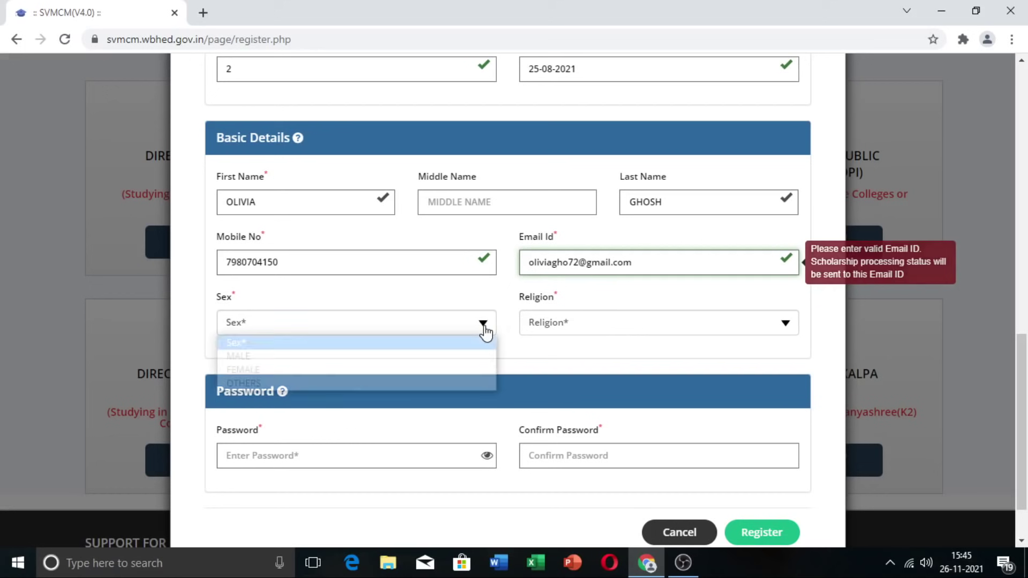
{"action": "left_click", "coordinate": [449, 369]}
{"action": "left_click", "coordinate": [608, 329]}
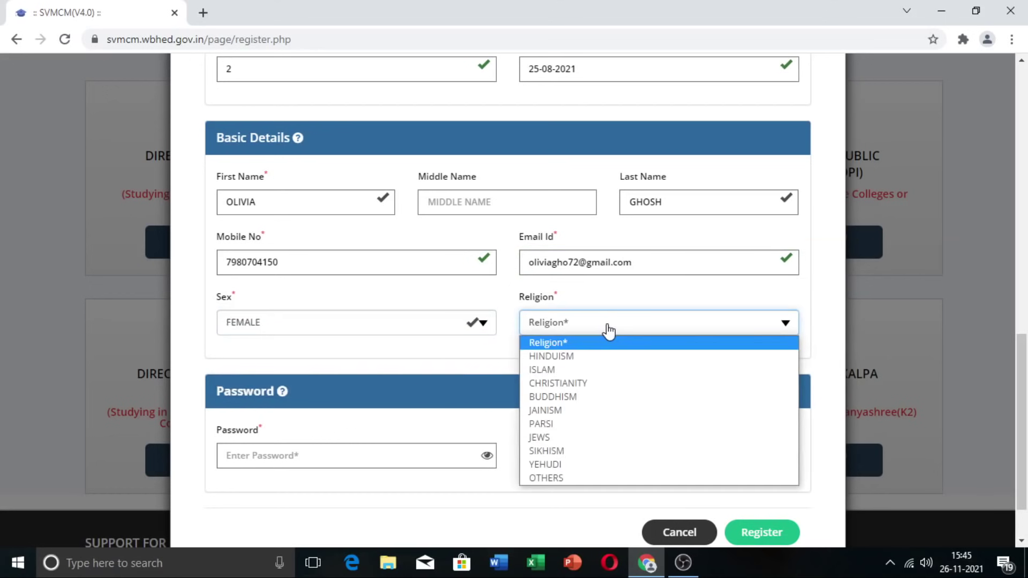
{"action": "left_click", "coordinate": [621, 358]}
{"action": "scroll", "coordinate": [669, 364], "scroll_direction": "down", "scroll_amount": 1}
{"action": "left_click", "coordinate": [319, 386]}
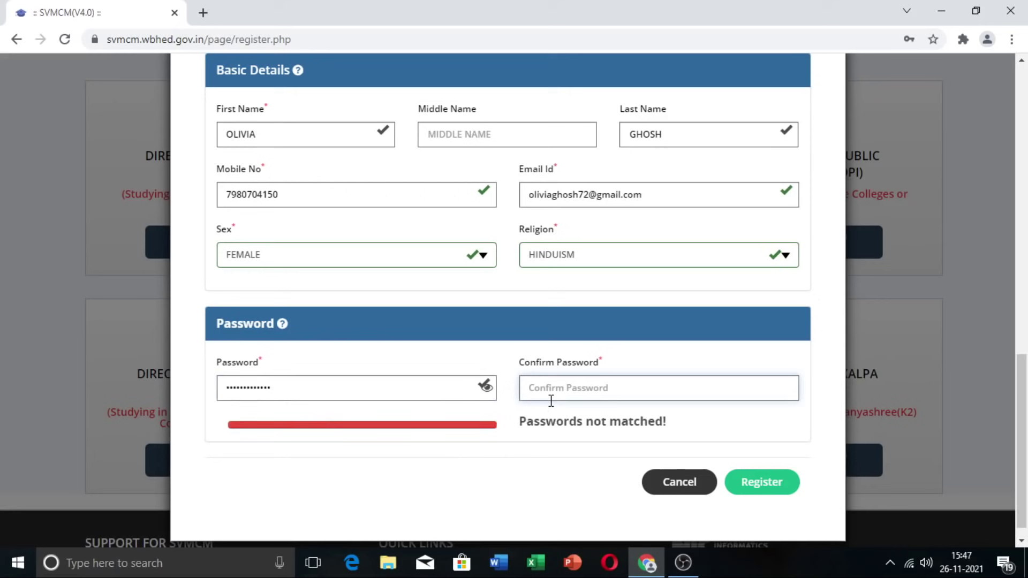
Step: Confirm the matching account password and submit the registration form
{"action": "key", "text": "ctrl+v"}
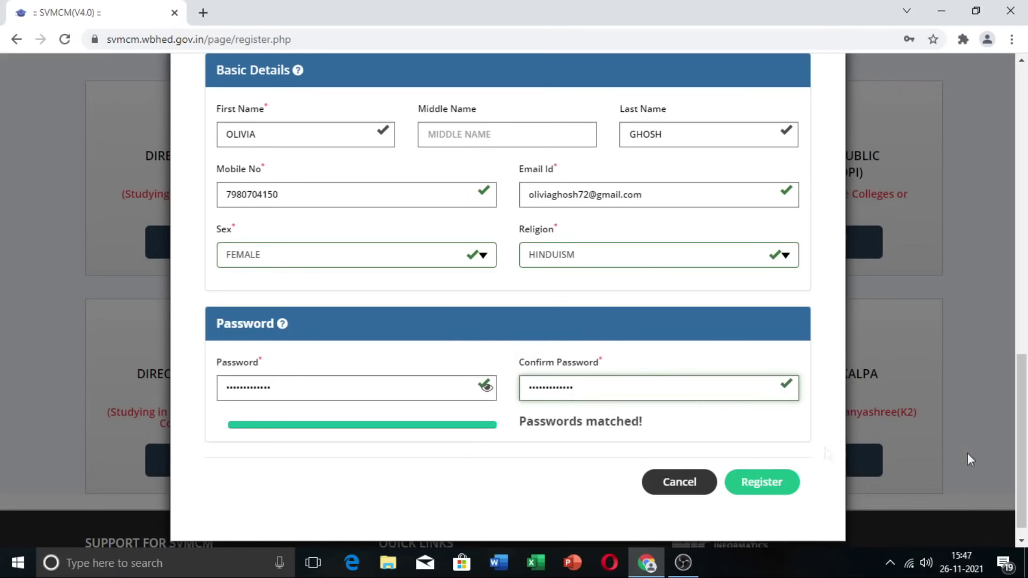
{"action": "scroll", "coordinate": [792, 461], "scroll_direction": "down", "scroll_amount": 1}
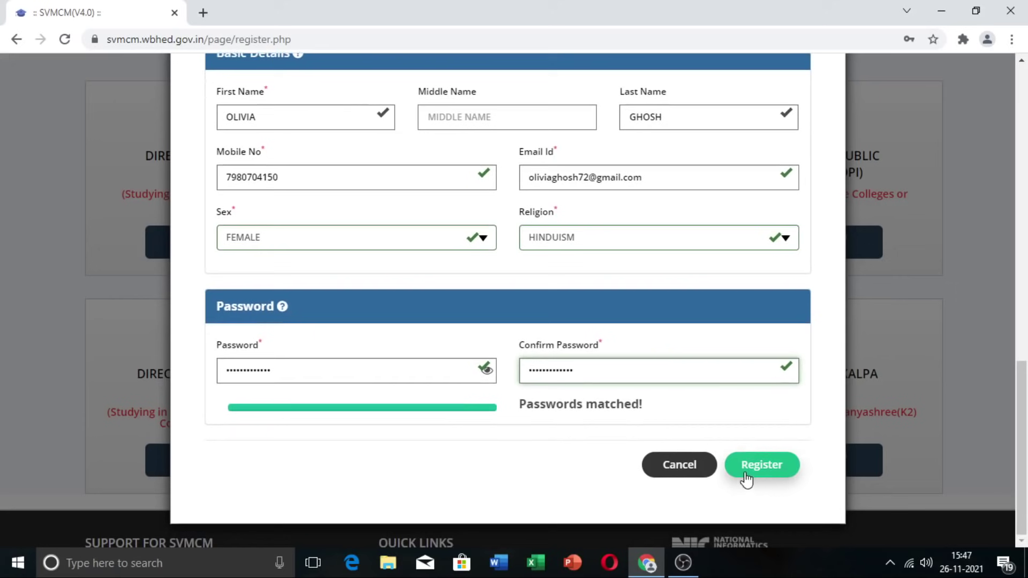
{"action": "left_click", "coordinate": [759, 476]}
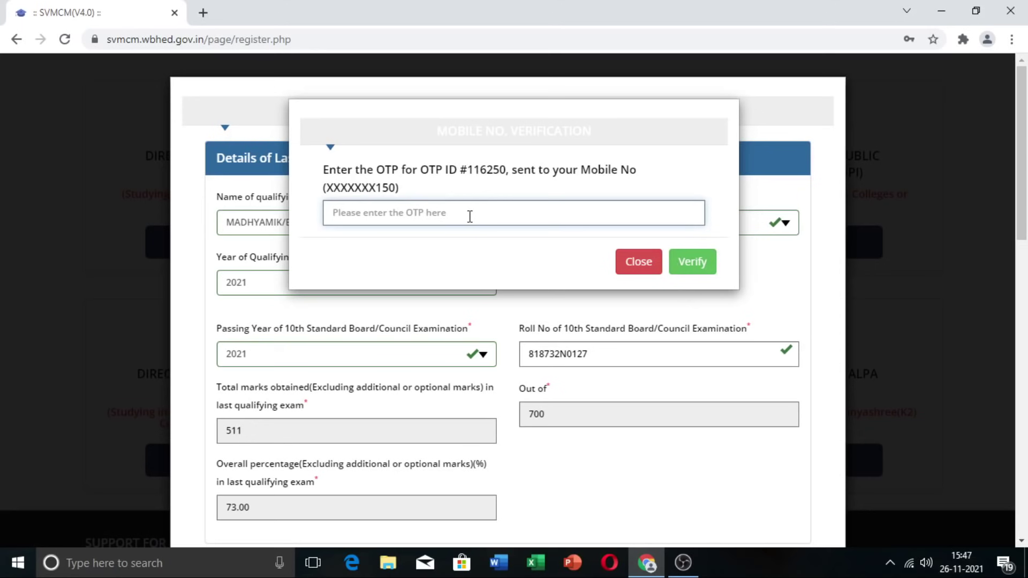
Step: Enter the received OTP and verify the mobile number
{"action": "key", "text": "ctrl+v"}
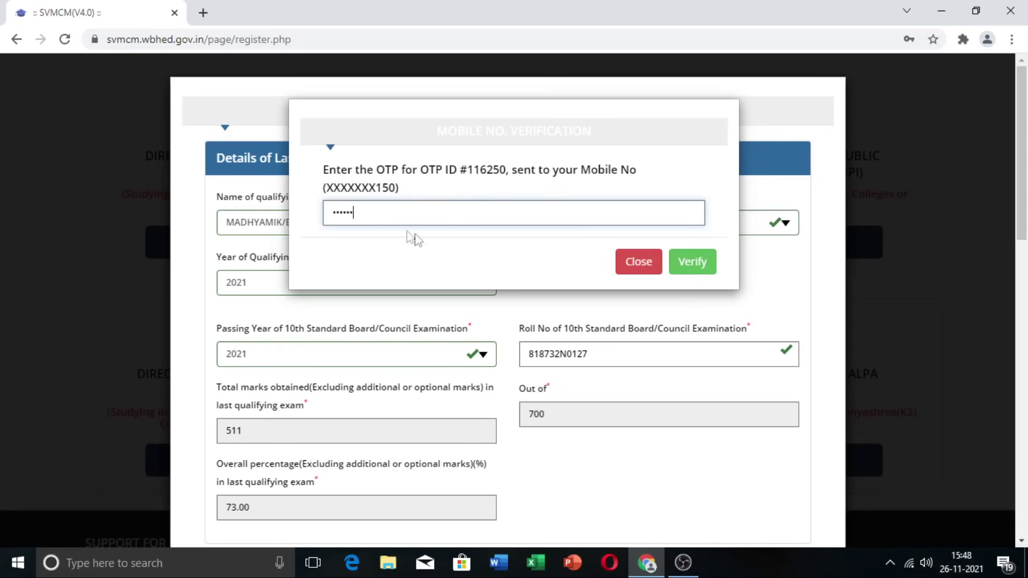
{"action": "left_click", "coordinate": [701, 268]}
{"action": "left_click", "coordinate": [700, 267]}
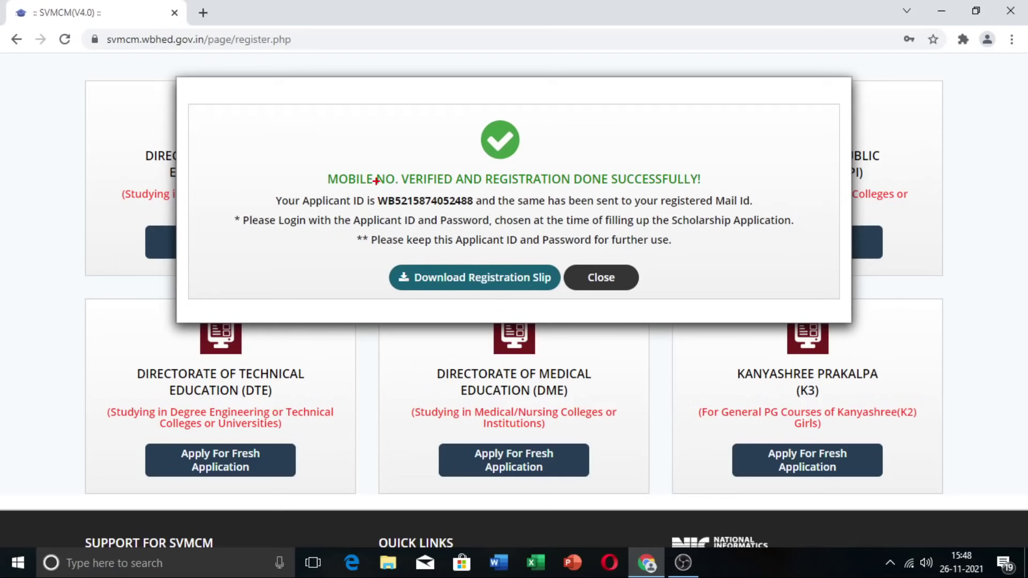
{"action": "mouse_move", "coordinate": [375, 183]}
{"action": "left_mouse_down"}
{"action": "mouse_move", "coordinate": [408, 209]}
{"action": "mouse_move", "coordinate": [481, 218]}
{"action": "left_mouse_up"}
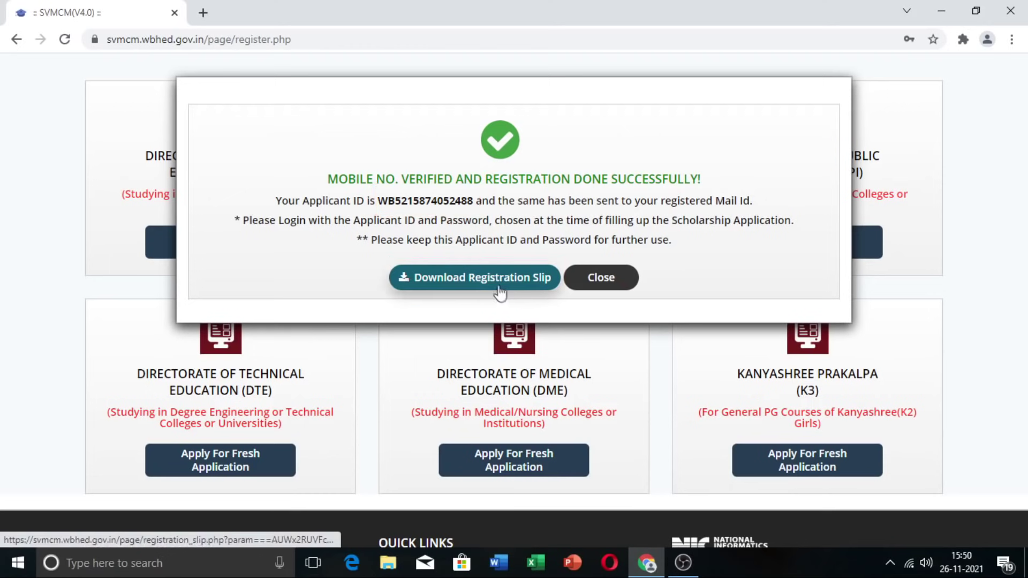
{"action": "left_click", "coordinate": [471, 289]}
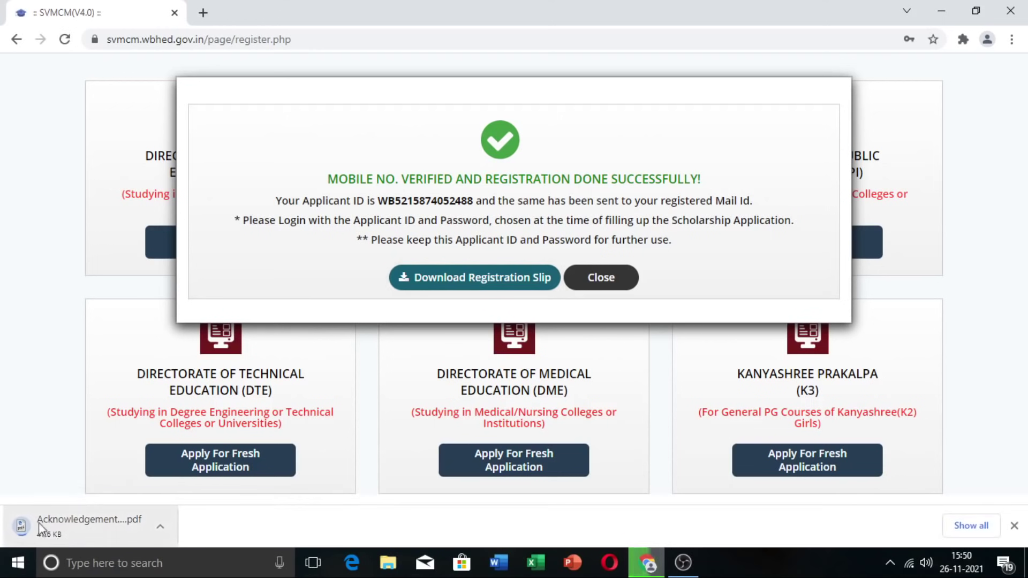
Step: Open and review the downloaded registration slip PDF, then dismiss the success message
{"action": "left_click", "coordinate": [50, 536]}
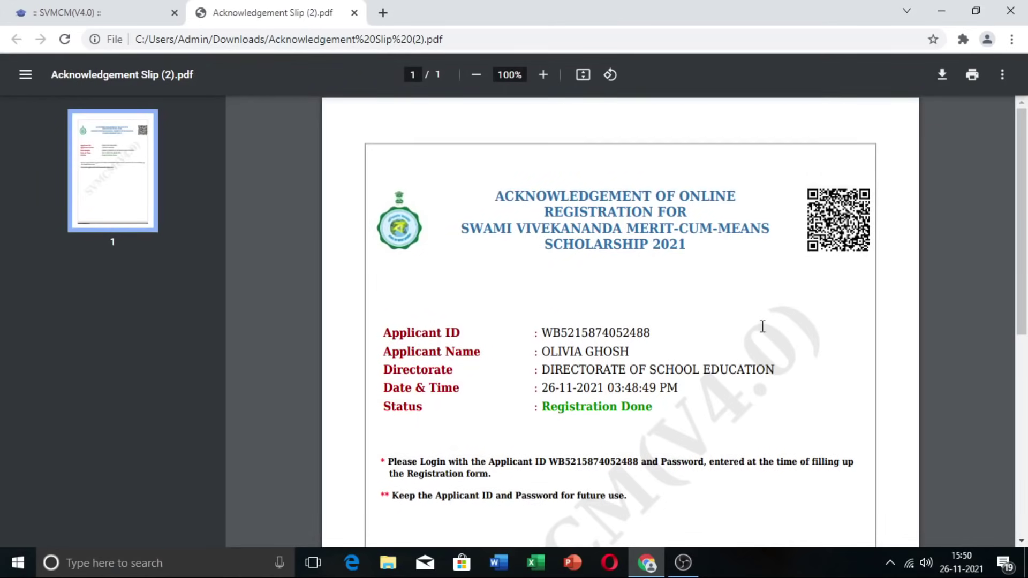
{"action": "scroll", "coordinate": [531, 272], "scroll_direction": "down", "scroll_amount": 2}
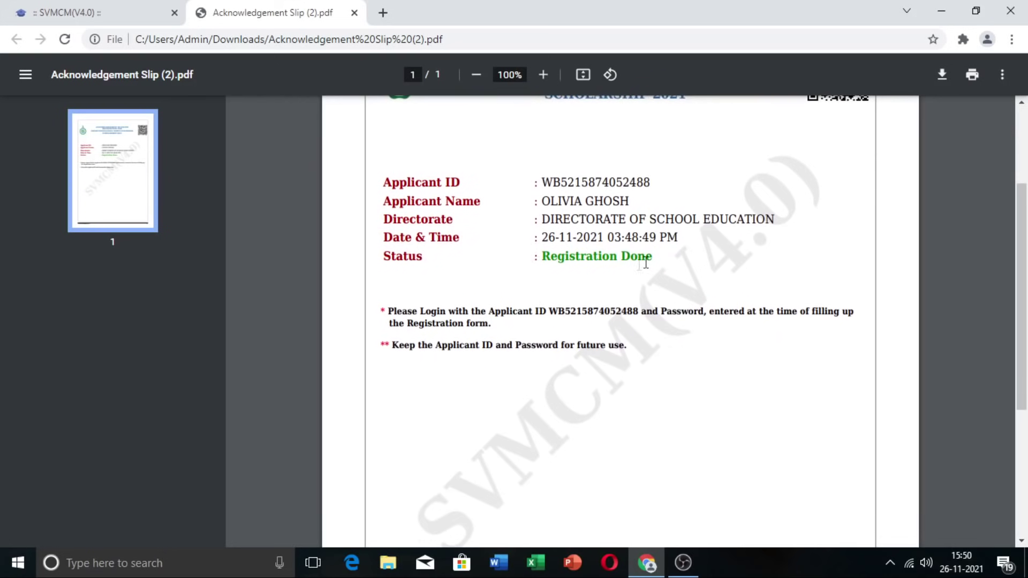
{"action": "scroll", "coordinate": [671, 302], "scroll_direction": "down", "scroll_amount": 2}
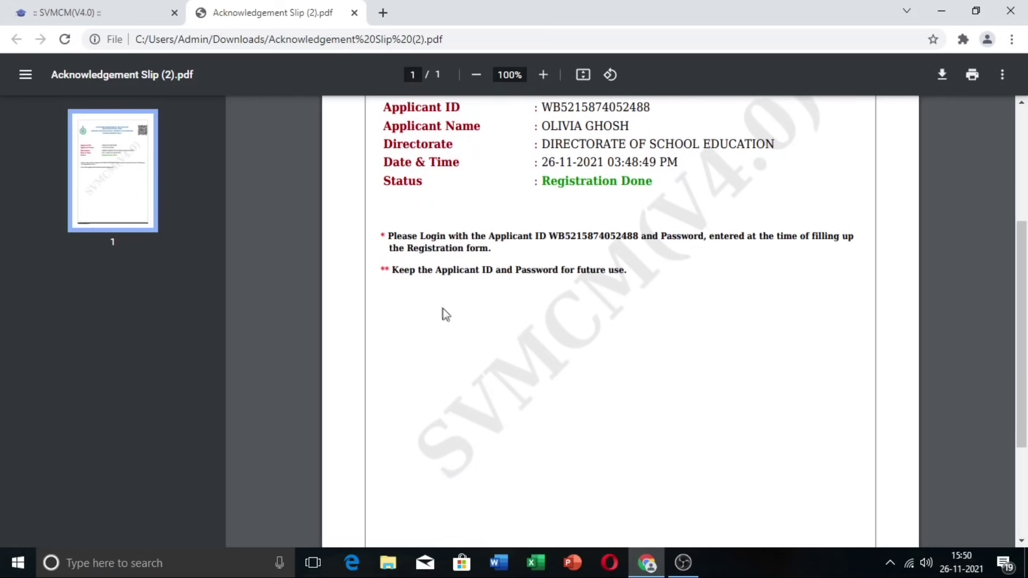
{"action": "scroll", "coordinate": [664, 375], "scroll_direction": "down", "scroll_amount": 3}
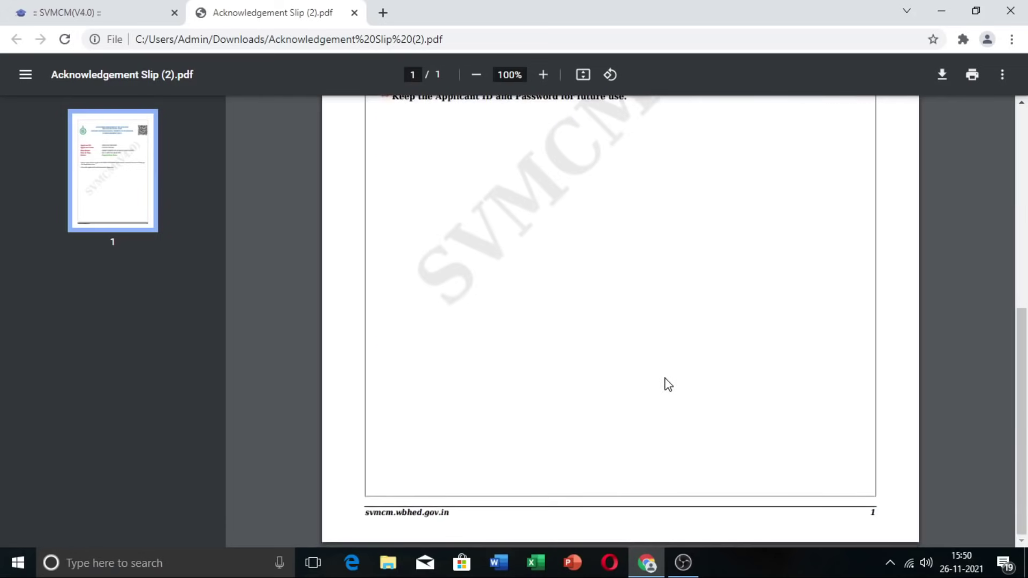
{"action": "scroll", "coordinate": [666, 379], "scroll_direction": "up", "scroll_amount": 7}
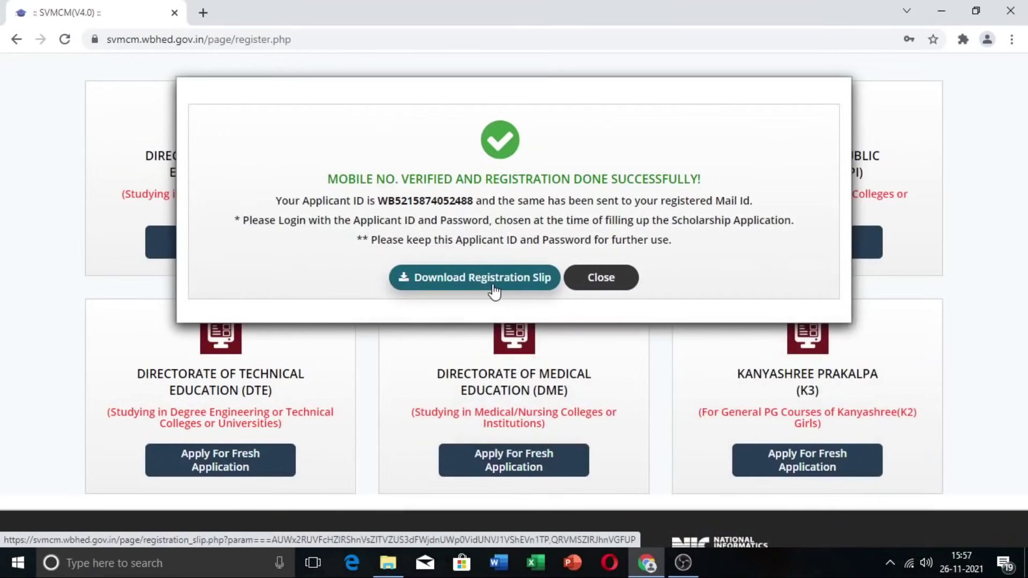
{"action": "left_click", "coordinate": [615, 287]}
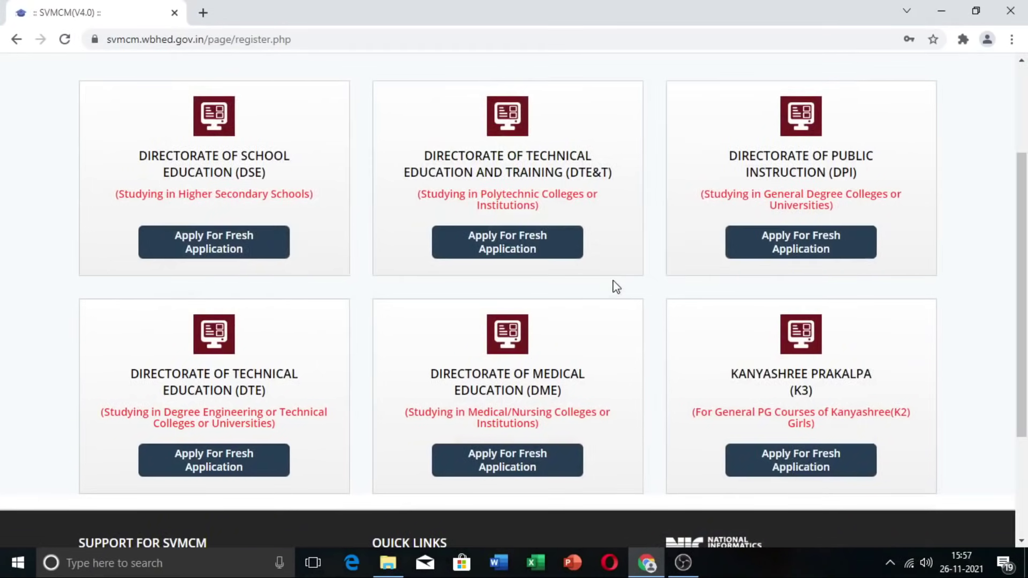
Step: Log in with the applicant ID, account password and the displayed security code
{"action": "scroll", "coordinate": [617, 287], "scroll_direction": "up", "scroll_amount": 3}
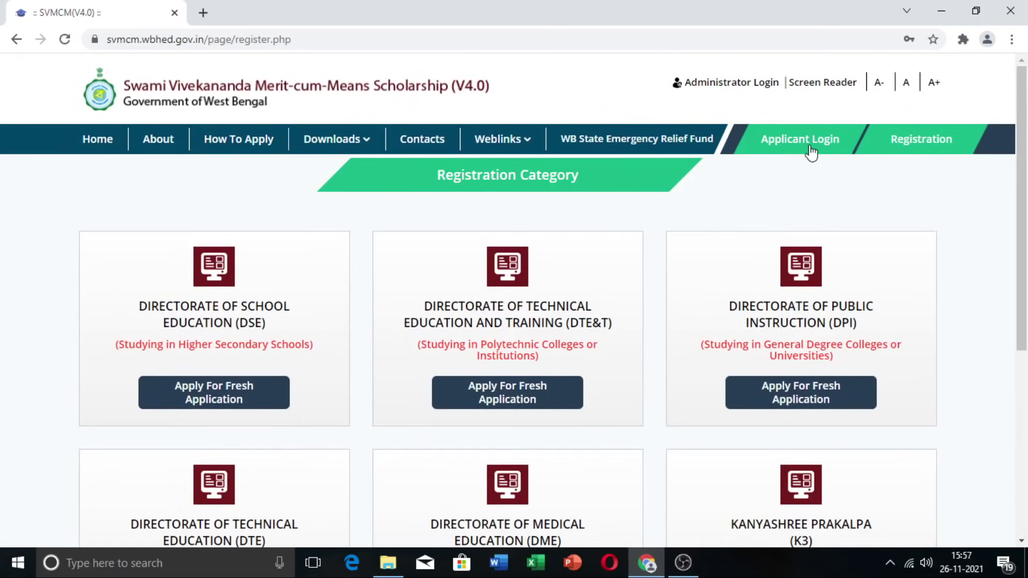
{"action": "left_click", "coordinate": [811, 153]}
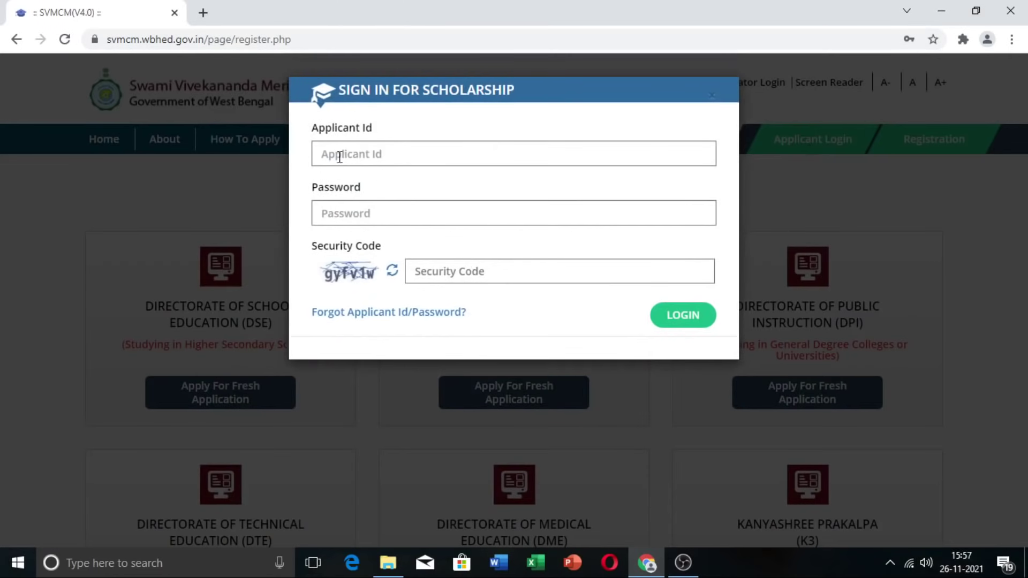
{"action": "left_click", "coordinate": [373, 159]}
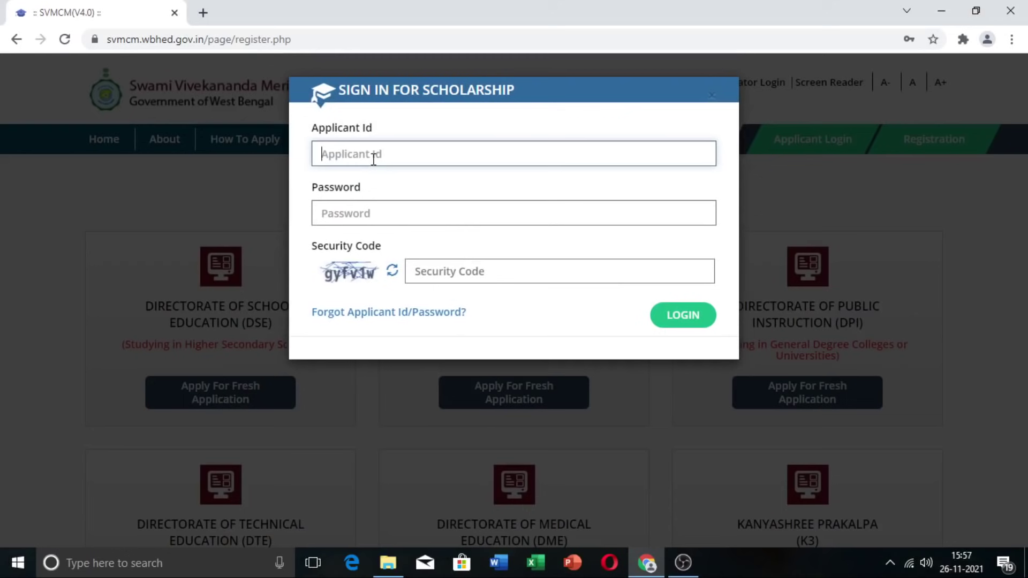
{"action": "left_click", "coordinate": [373, 159]}
{"action": "left_click", "coordinate": [417, 215]}
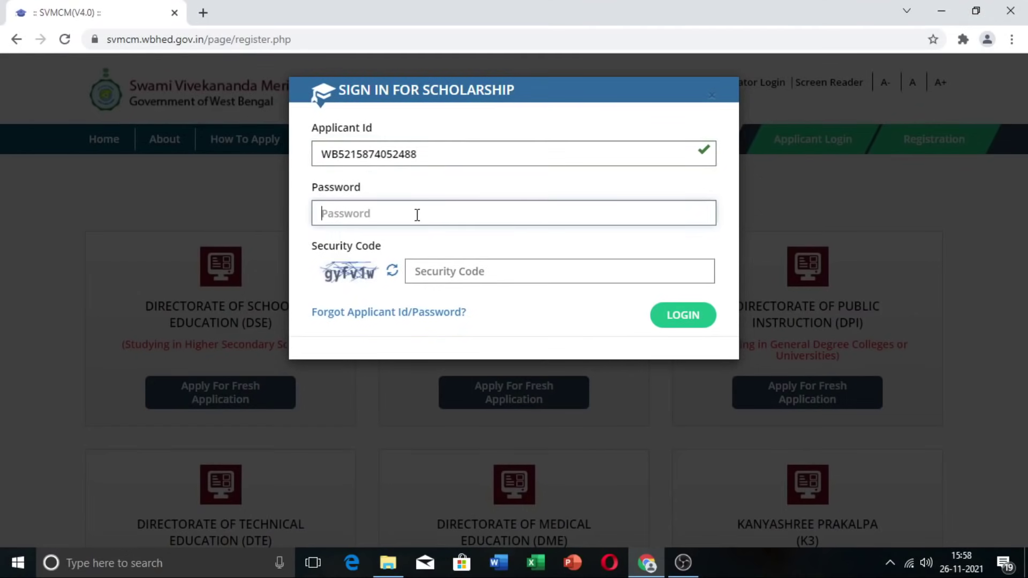
{"action": "type", "text": "•••••••••••••"}
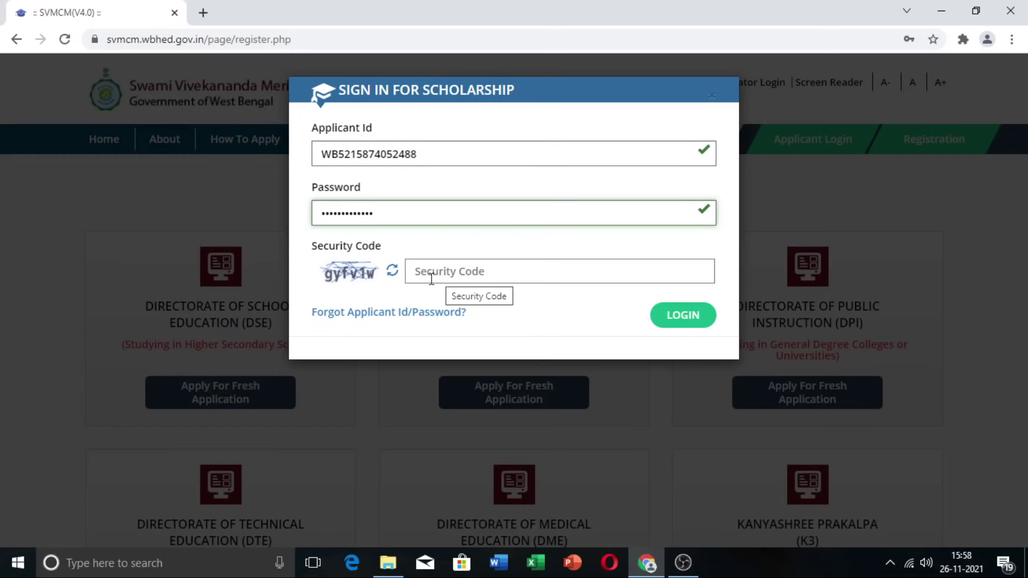
{"action": "left_click", "coordinate": [433, 271]}
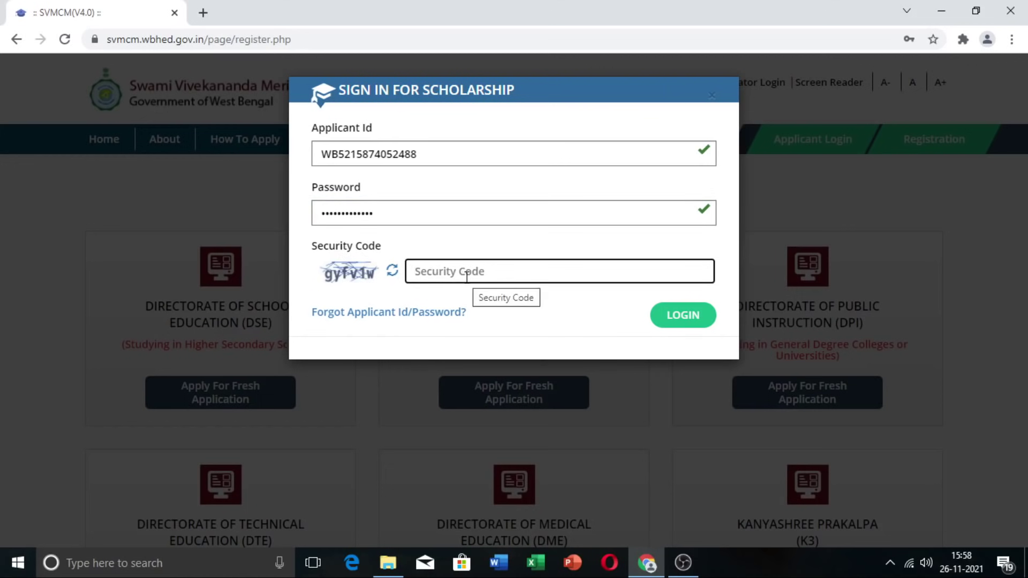
{"action": "type", "text": "g"}
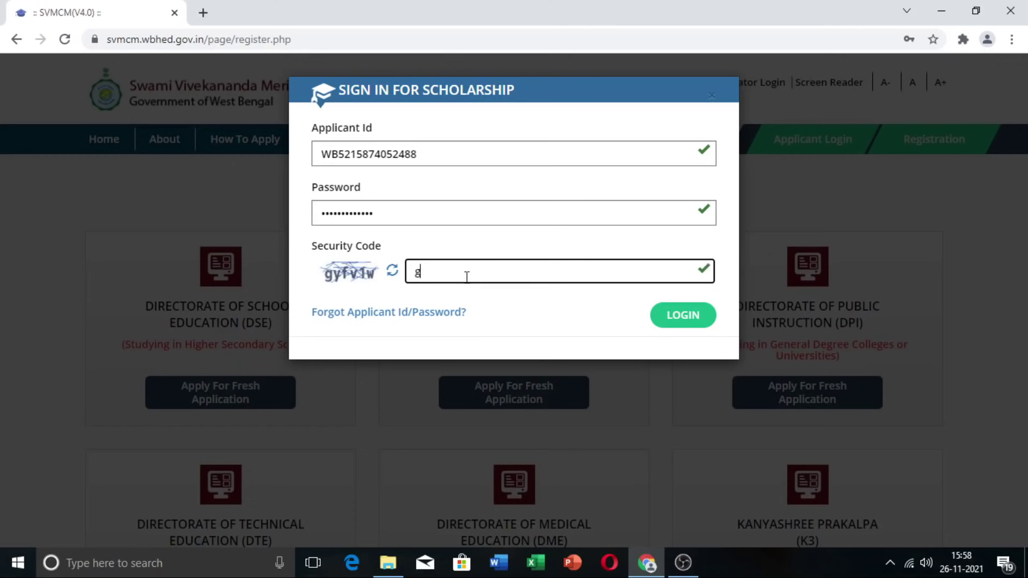
{"action": "type", "text": "yfv1w"}
{"action": "left_click", "coordinate": [689, 324]}
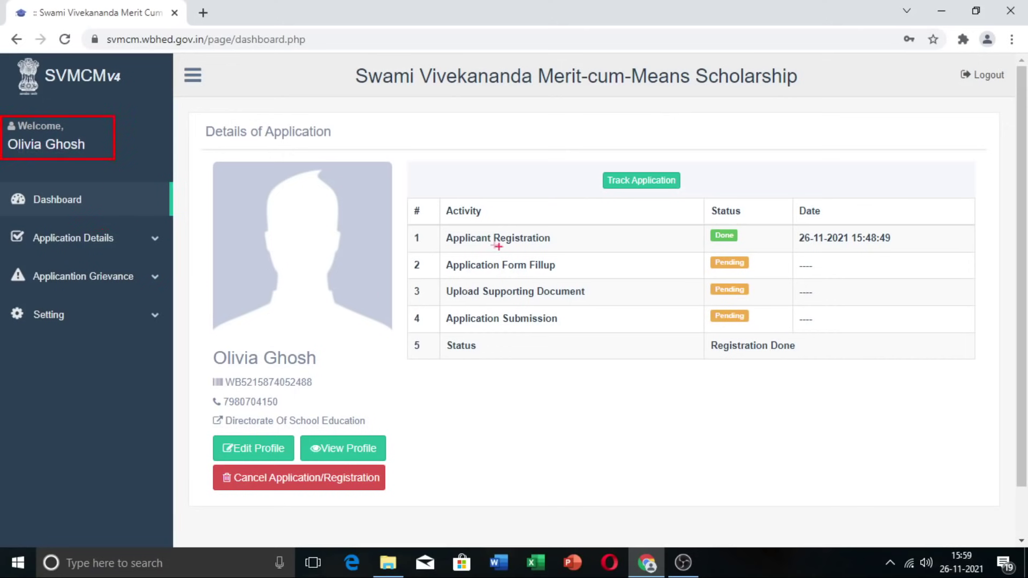
Step: Highlight the registration status and profile on the dashboard, then choose Edit Profile
{"action": "left_click_drag", "start_coordinate": [418, 227], "coordinate": [774, 254]}
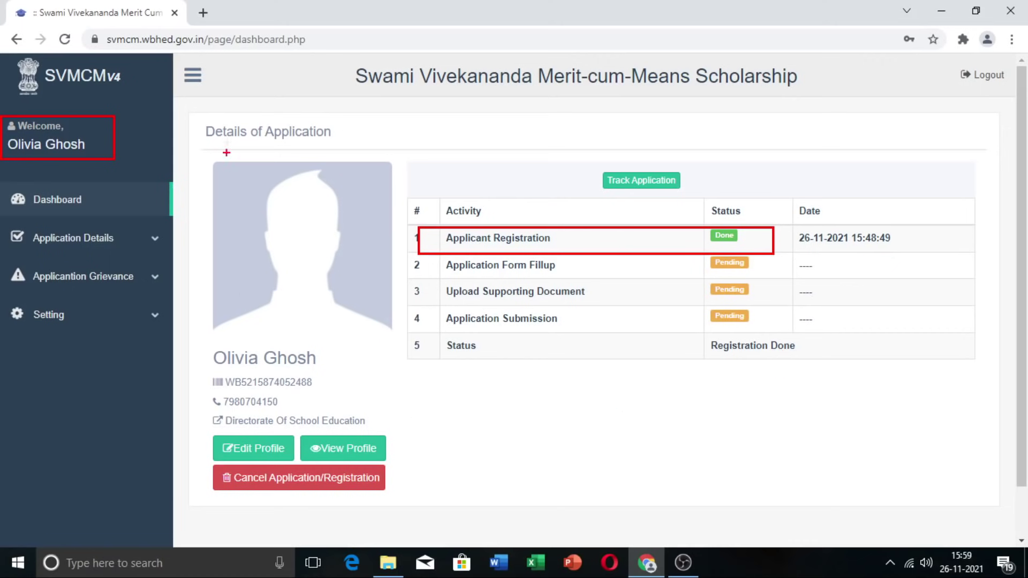
{"action": "mouse_move", "coordinate": [220, 161]}
{"action": "left_mouse_down"}
{"action": "mouse_move", "coordinate": [351, 262]}
{"action": "mouse_move", "coordinate": [399, 356]}
{"action": "left_mouse_up"}
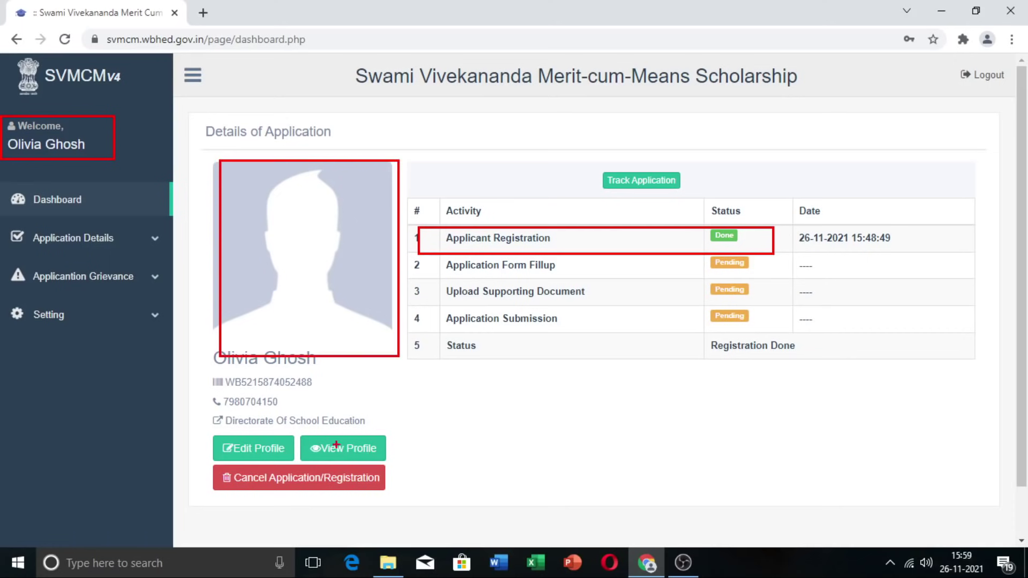
{"action": "key", "text": "Escape"}
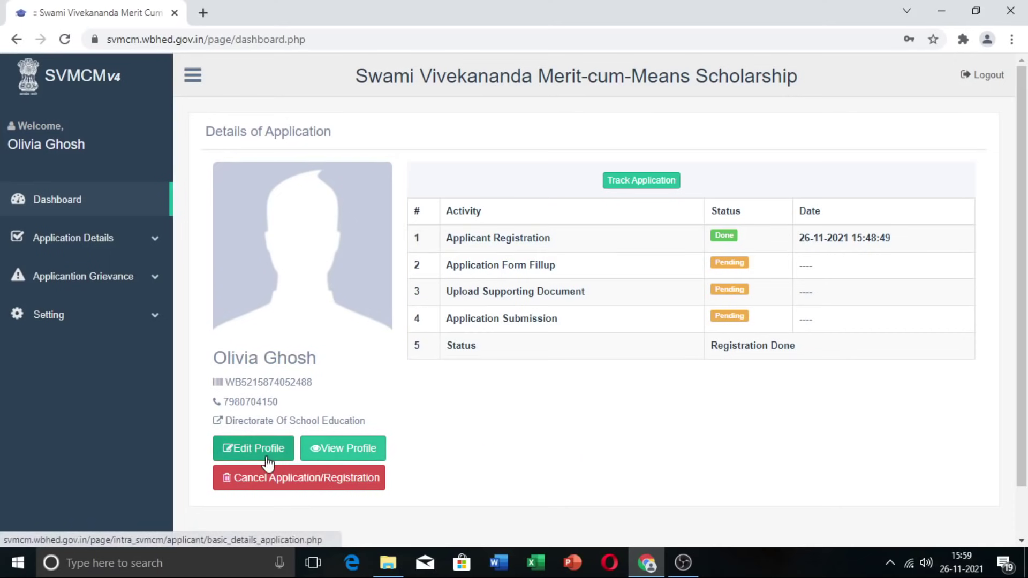
{"action": "key", "text": "ctrl+2"}
{"action": "left_click_drag", "start_coordinate": [212, 430], "coordinate": [300, 463]}
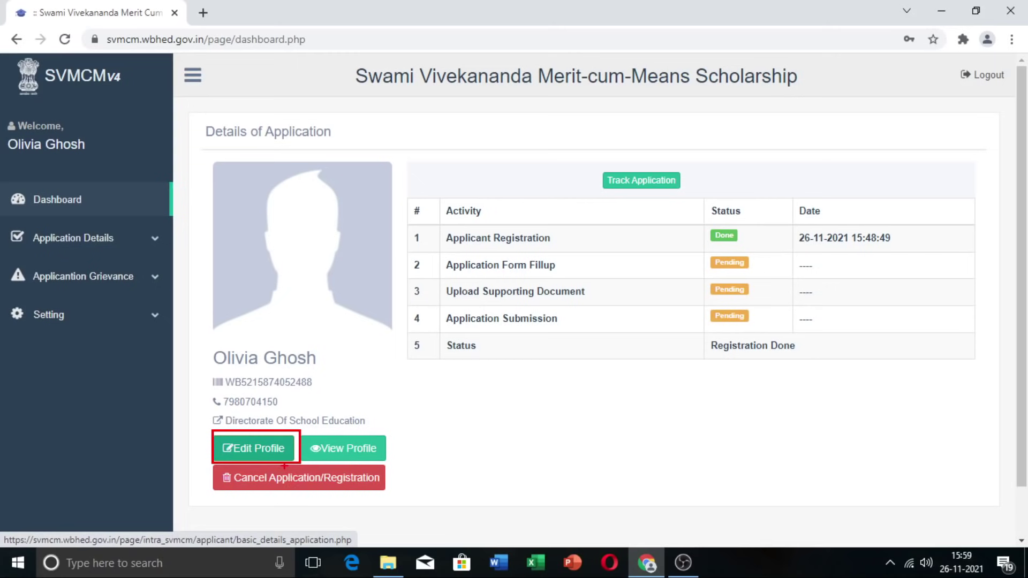
{"action": "left_click", "coordinate": [281, 456]}
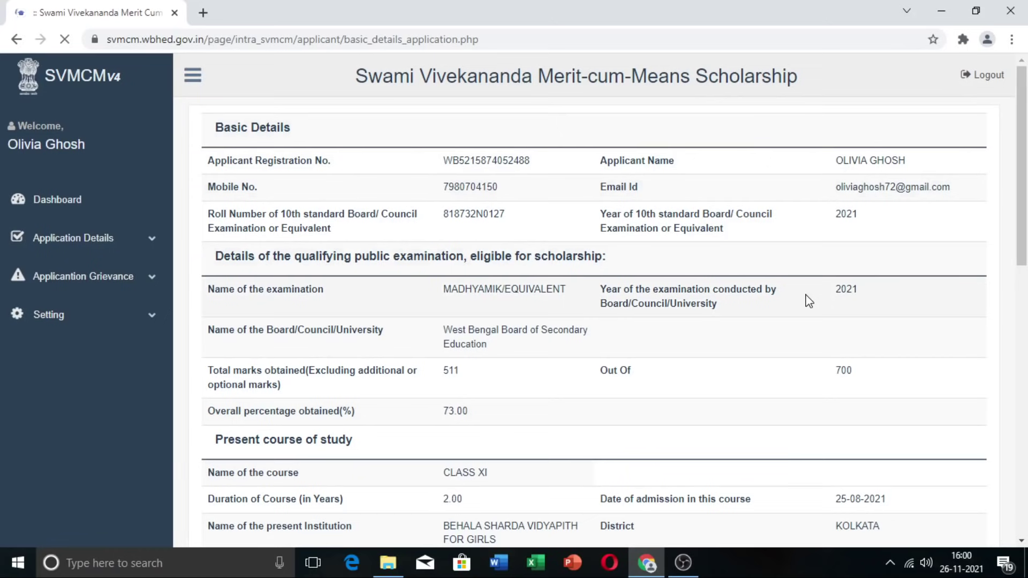
Step: Upload photo.jpeg as the applicant's photograph in Basic Details
{"action": "scroll", "coordinate": [809, 301], "scroll_direction": "down", "scroll_amount": 2}
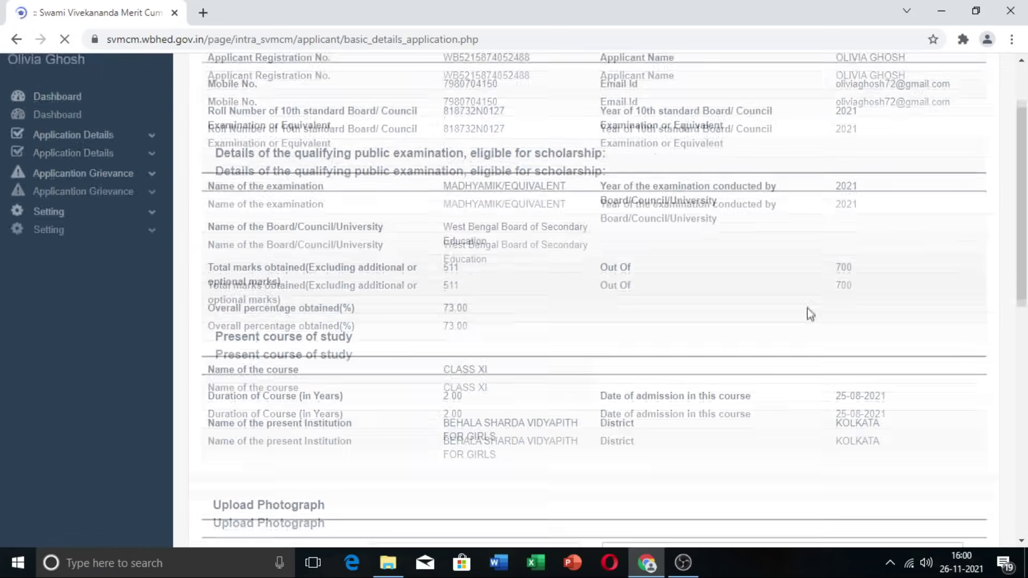
{"action": "scroll", "coordinate": [810, 313], "scroll_direction": "down", "scroll_amount": 7}
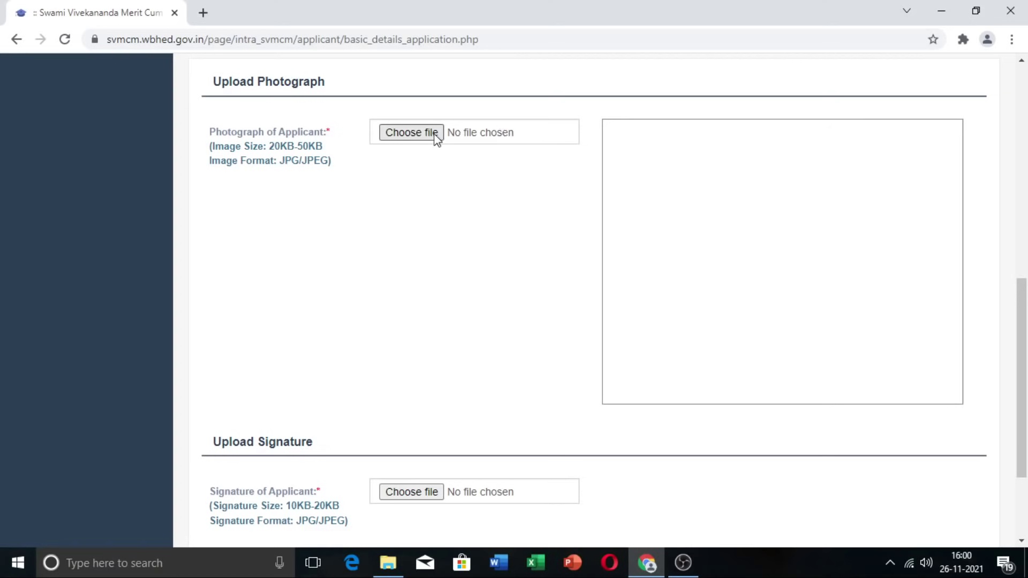
{"action": "left_click", "coordinate": [411, 133]}
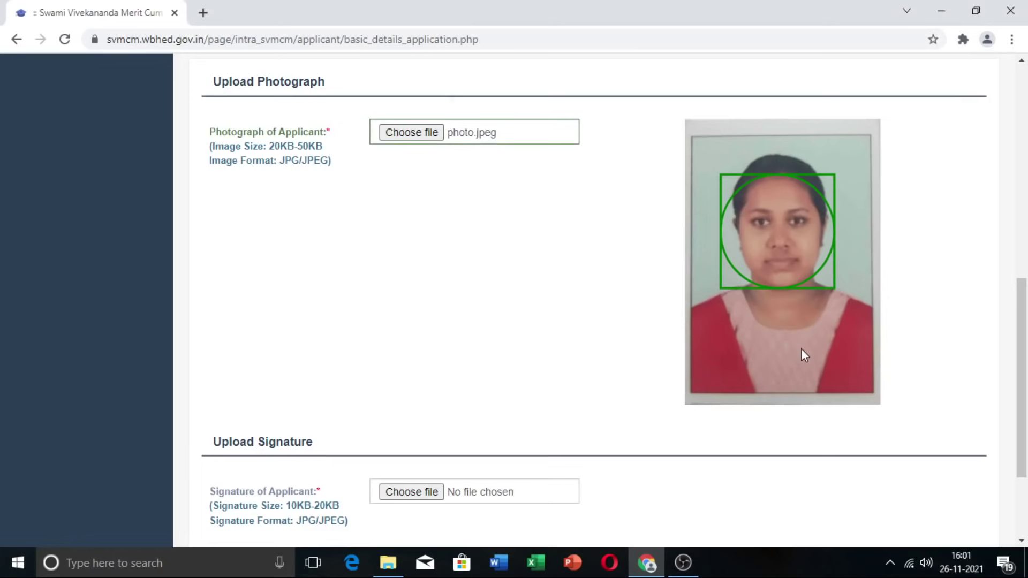
{"action": "scroll", "coordinate": [554, 337], "scroll_direction": "down", "scroll_amount": 3}
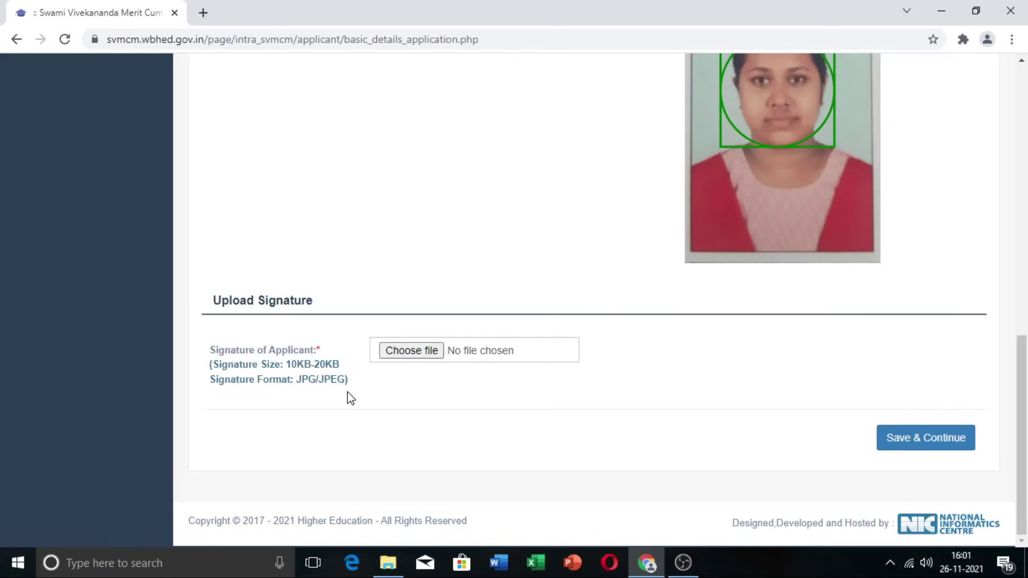
Step: Attach signature.jpeg as the applicant's signature and save the Basic Details page
{"action": "left_click", "coordinate": [427, 351]}
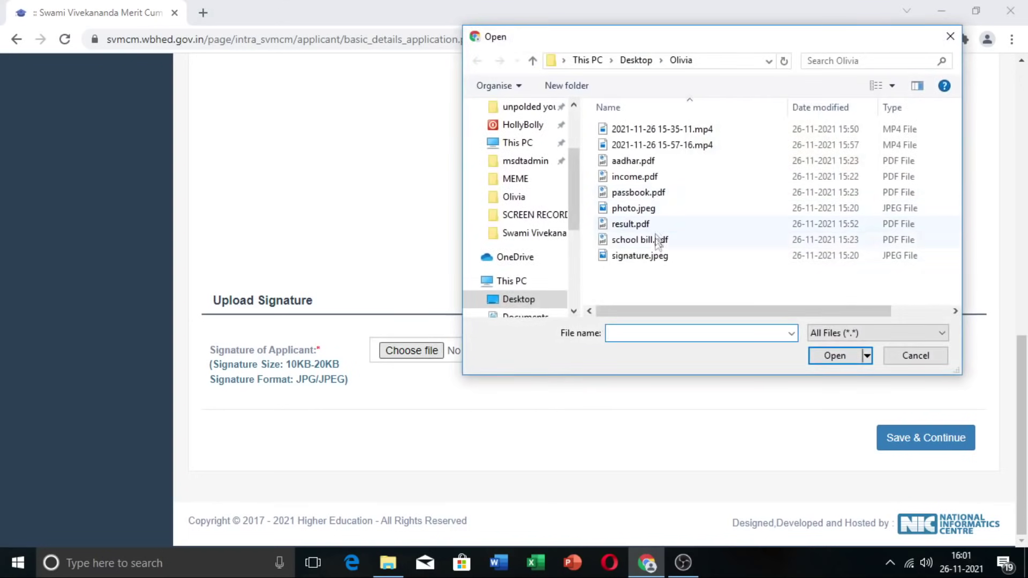
{"action": "double_click", "coordinate": [654, 258]}
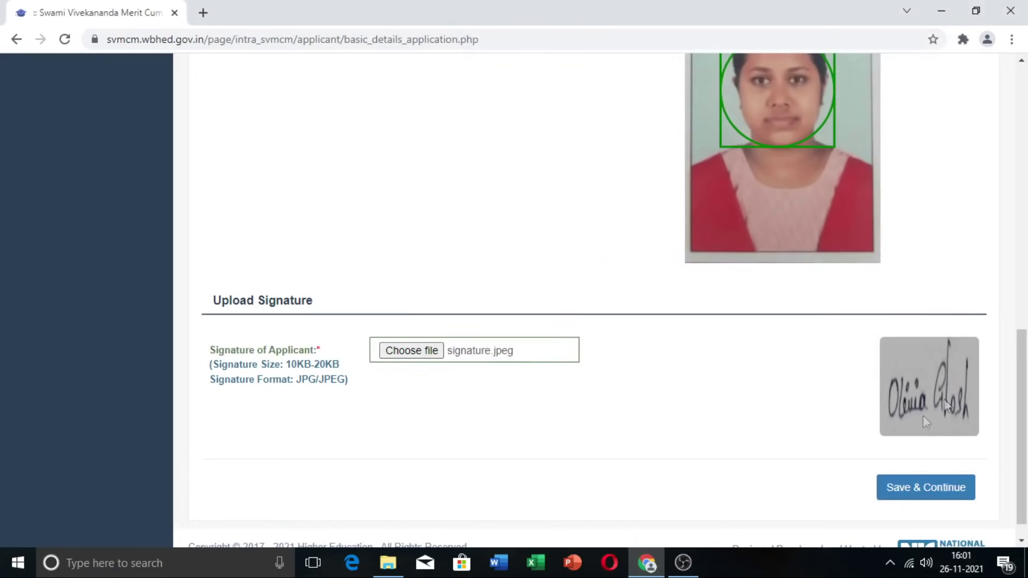
{"action": "scroll", "coordinate": [582, 307], "scroll_direction": "down", "scroll_amount": 1}
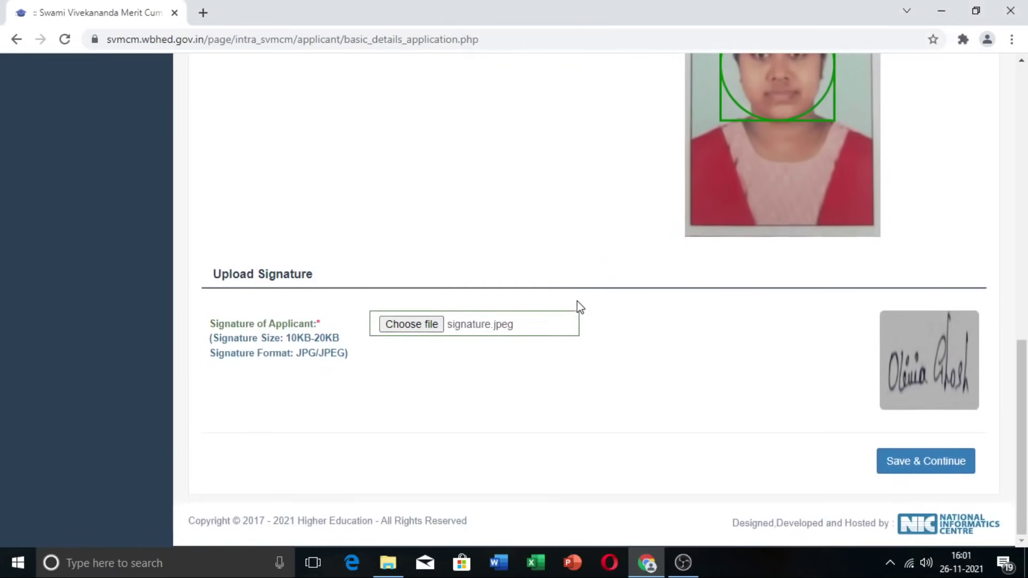
{"action": "left_click", "coordinate": [928, 470]}
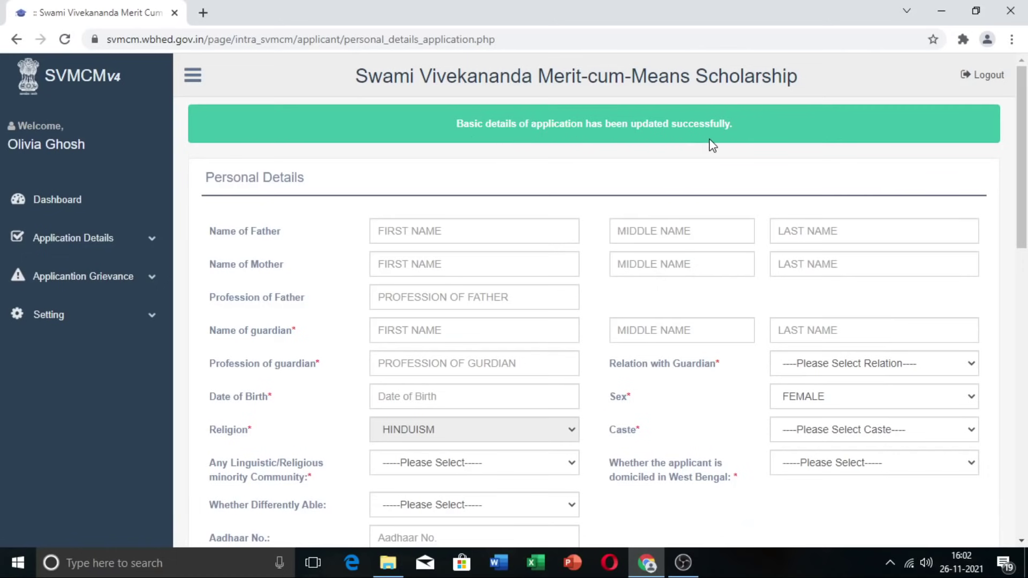
{"action": "scroll", "coordinate": [375, 321], "scroll_direction": "down", "scroll_amount": 1}
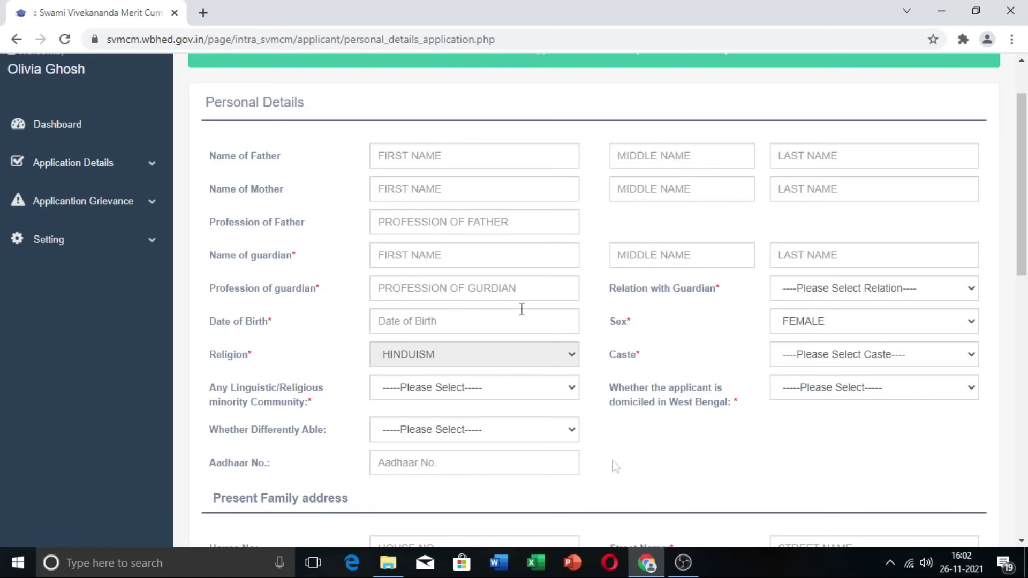
Step: Autofill the parents' names, add the mother's last name, and set father's profession to SERVICE
{"action": "left_click", "coordinate": [448, 161]}
{"action": "left_click", "coordinate": [407, 190]}
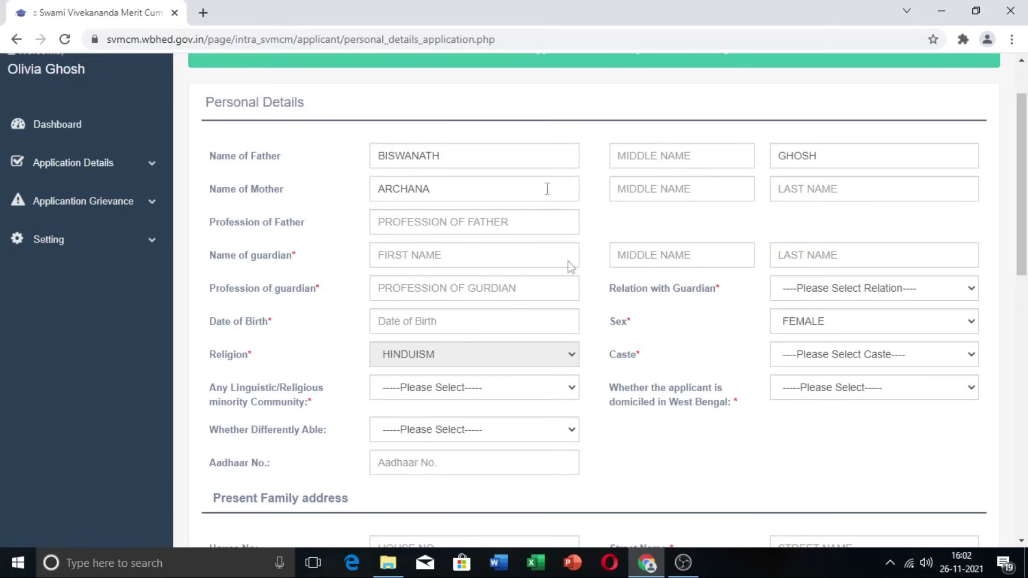
{"action": "key", "text": "Tab"}
{"action": "left_click", "coordinate": [814, 201]}
{"action": "type", "text": "GHOSH"}
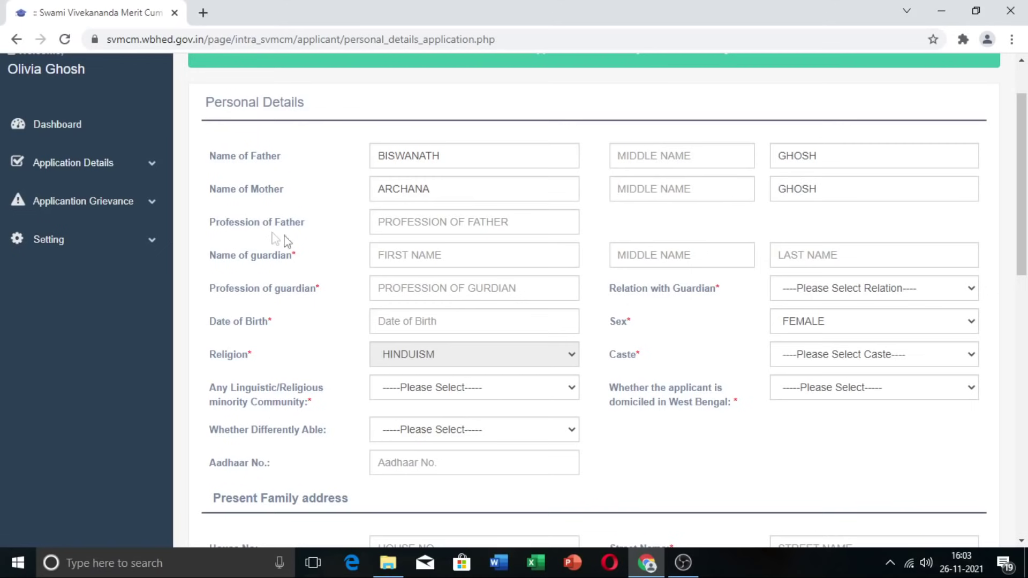
{"action": "left_click", "coordinate": [480, 225]}
{"action": "type", "text": "SERVICE"}
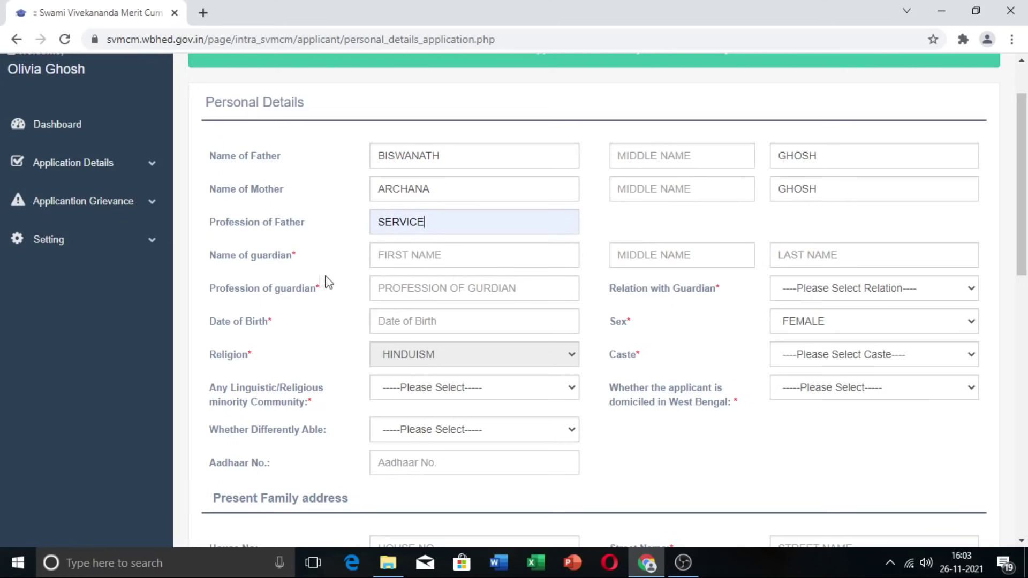
Step: Enter the guardian's name from the suggestion, with profession SERVICE and relation FATHER
{"action": "left_click", "coordinate": [395, 259]}
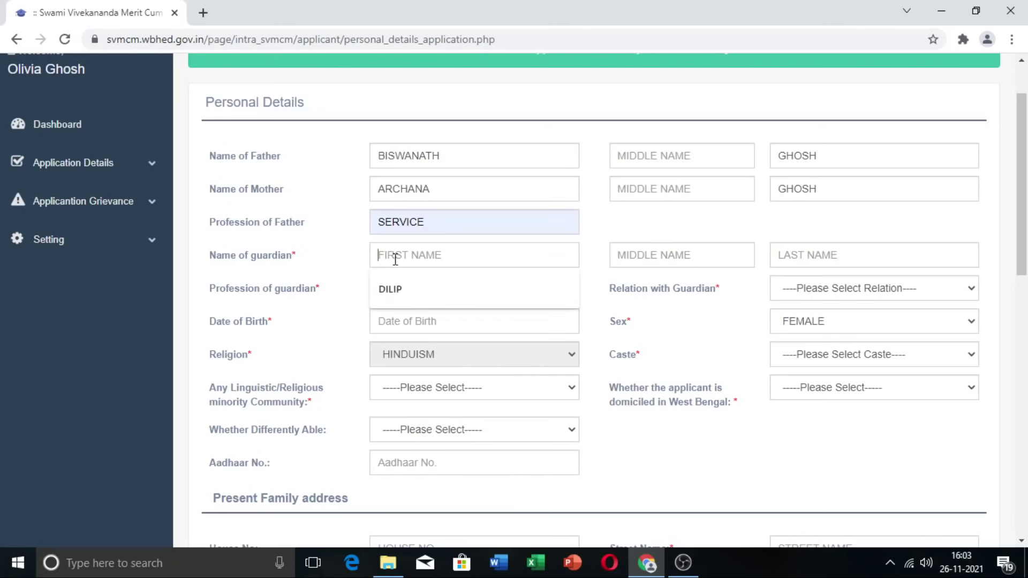
{"action": "type", "text": "B"}
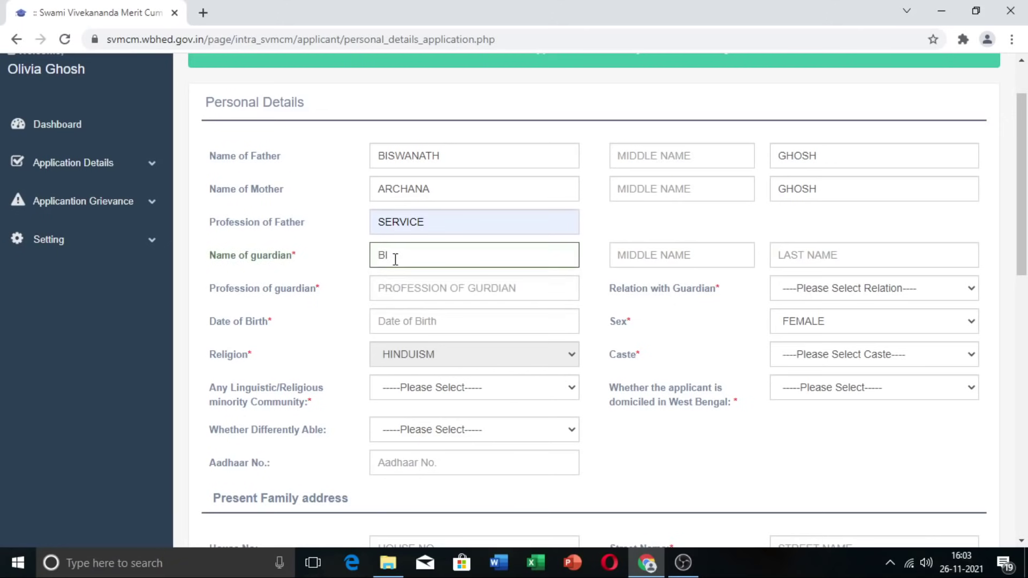
{"action": "type", "text": "I"}
{"action": "key", "text": "Down"}
{"action": "key", "text": "Return"}
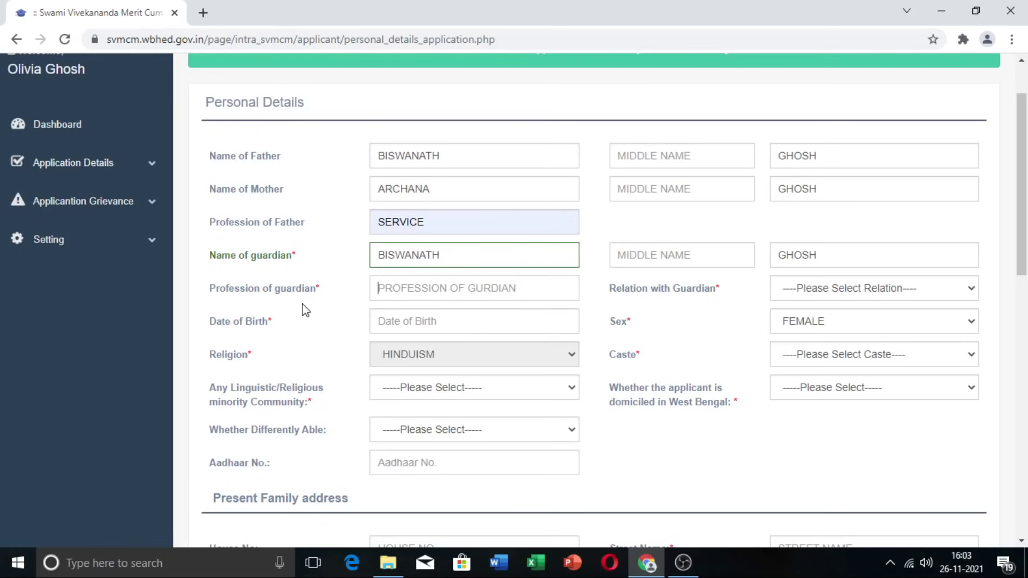
{"action": "left_click", "coordinate": [401, 297]}
{"action": "type", "text": "SER"}
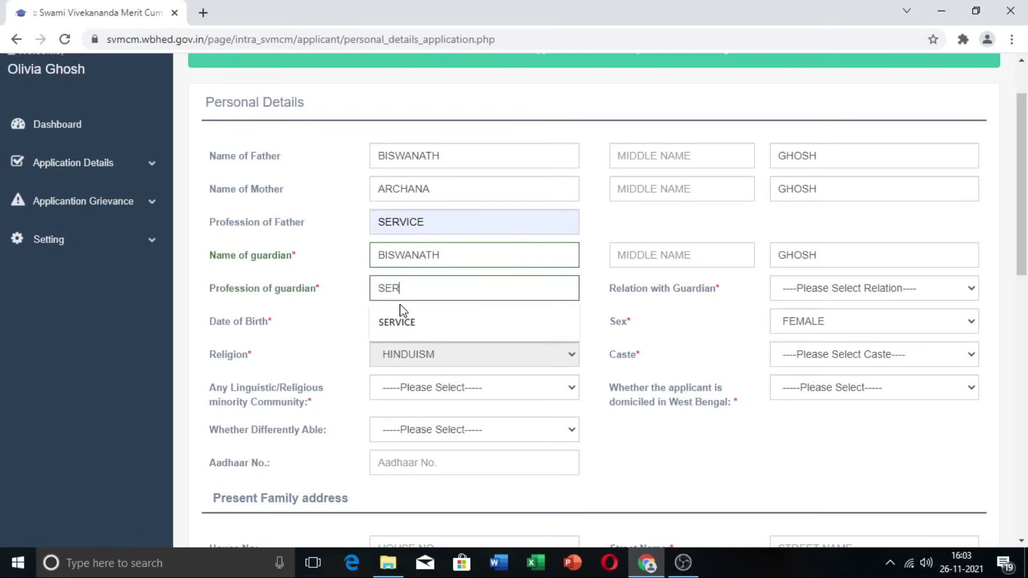
{"action": "left_click", "coordinate": [401, 318]}
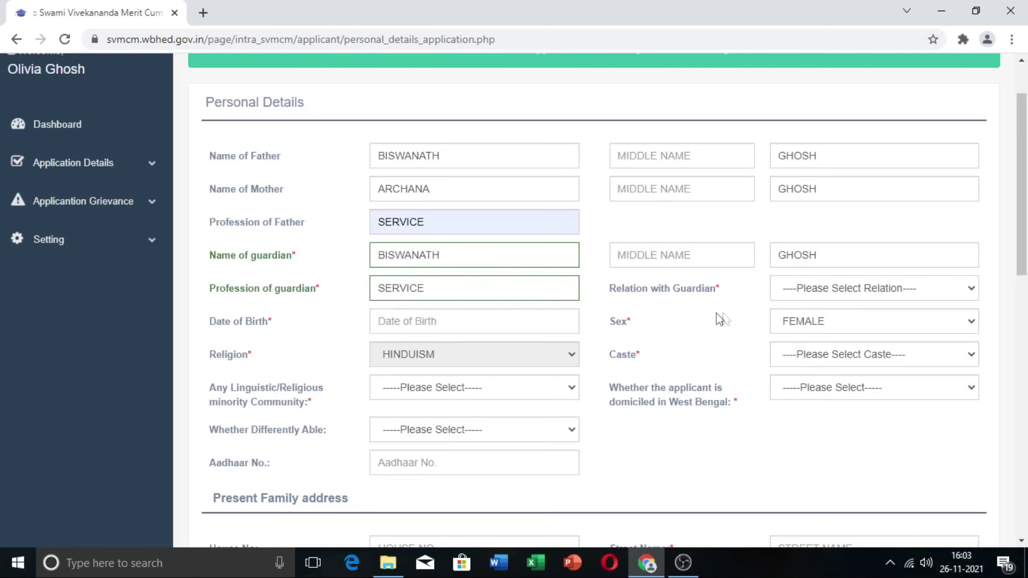
{"action": "left_click", "coordinate": [972, 292]}
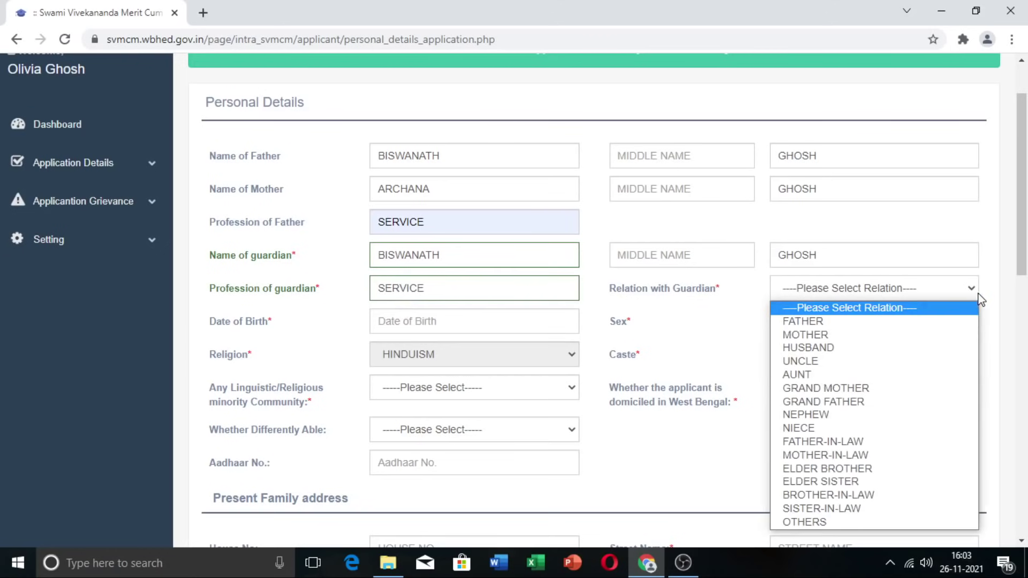
{"action": "left_click", "coordinate": [891, 323]}
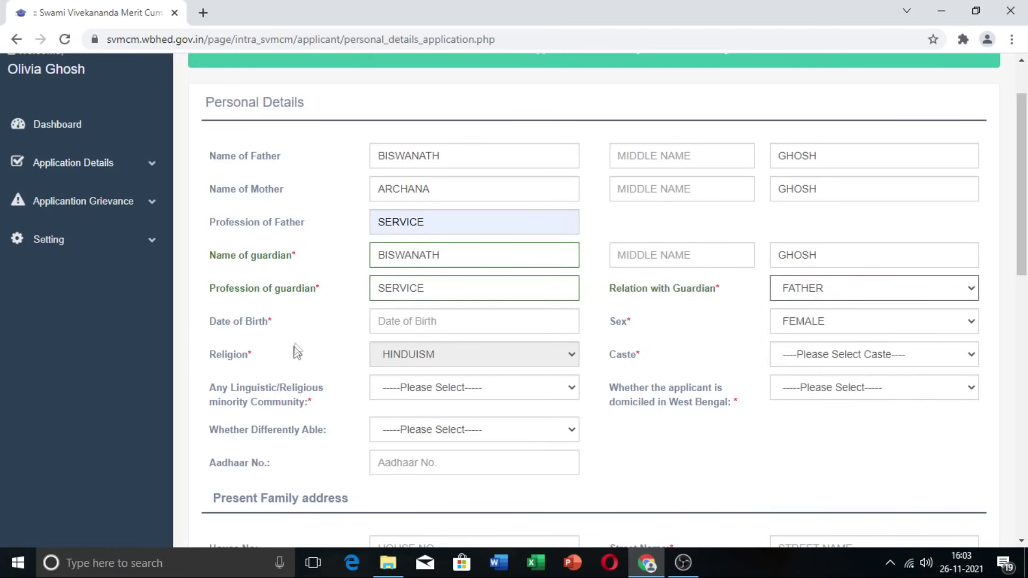
{"action": "left_click", "coordinate": [423, 323]}
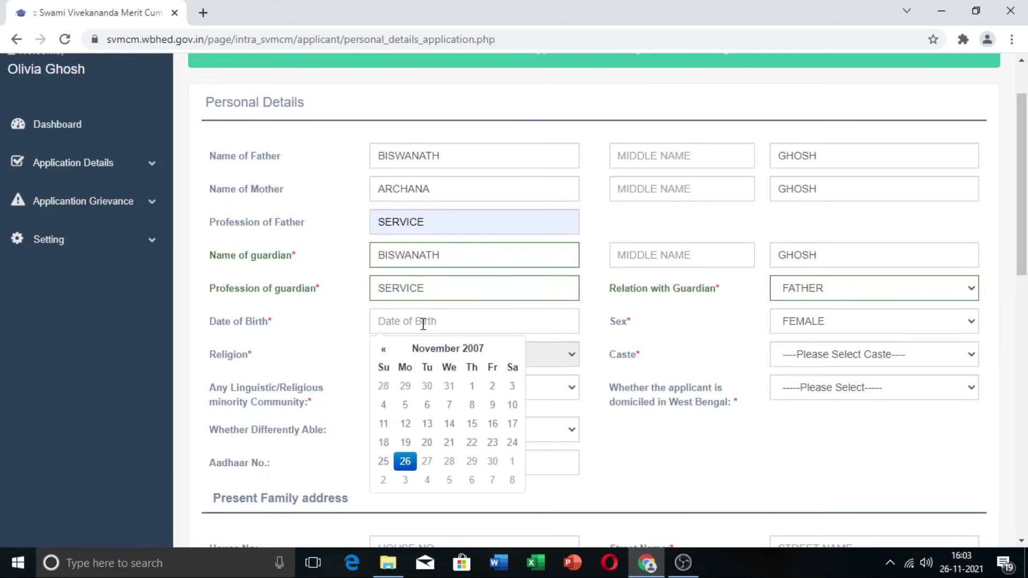
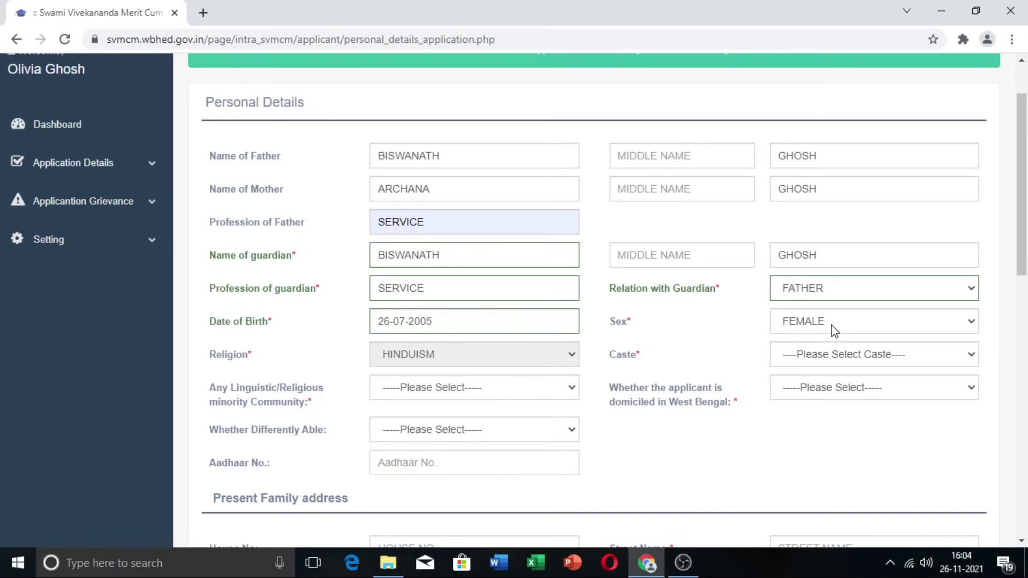
{"action": "scroll", "coordinate": [833, 336], "scroll_direction": "down", "scroll_amount": 1}
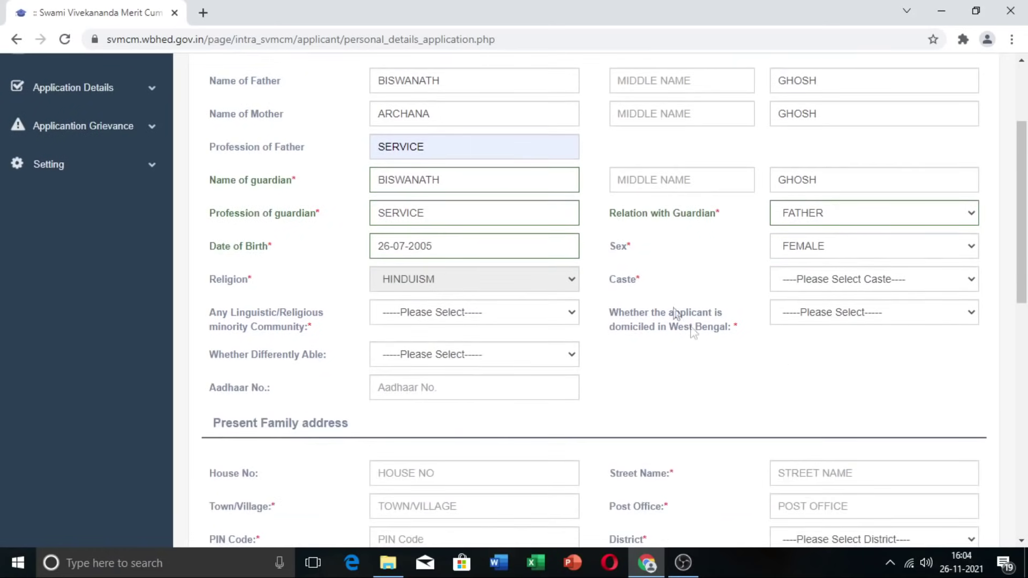
{"action": "left_click", "coordinate": [840, 281]}
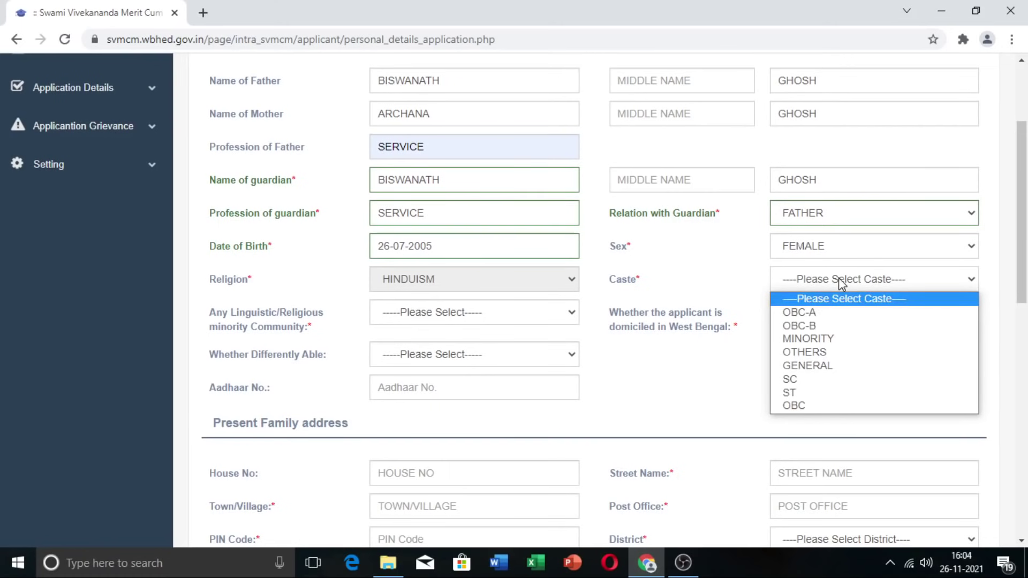
{"action": "left_click", "coordinate": [864, 373]}
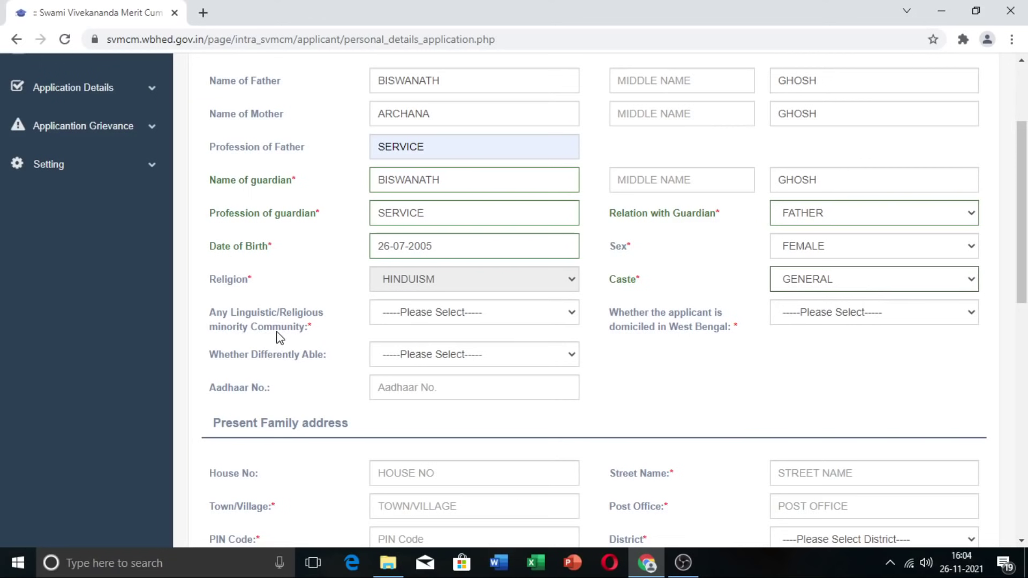
Step: Answer No for minority community and differently abled, and Yes for West Bengal domicile
{"action": "left_click", "coordinate": [566, 317]}
{"action": "left_click", "coordinate": [507, 368]}
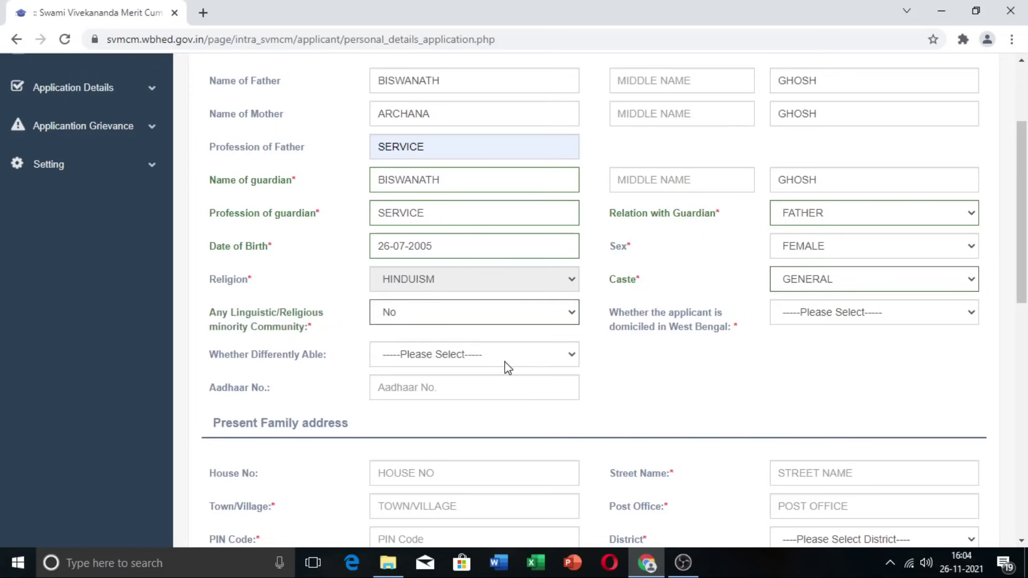
{"action": "scroll", "coordinate": [506, 345], "scroll_direction": "down", "scroll_amount": 1}
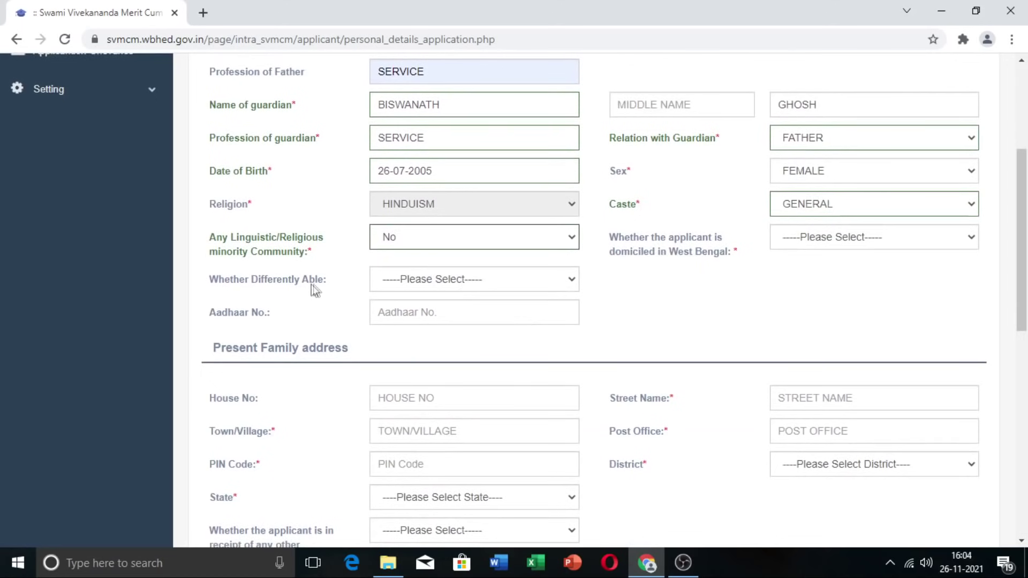
{"action": "left_click", "coordinate": [503, 292]}
{"action": "left_click", "coordinate": [474, 324]}
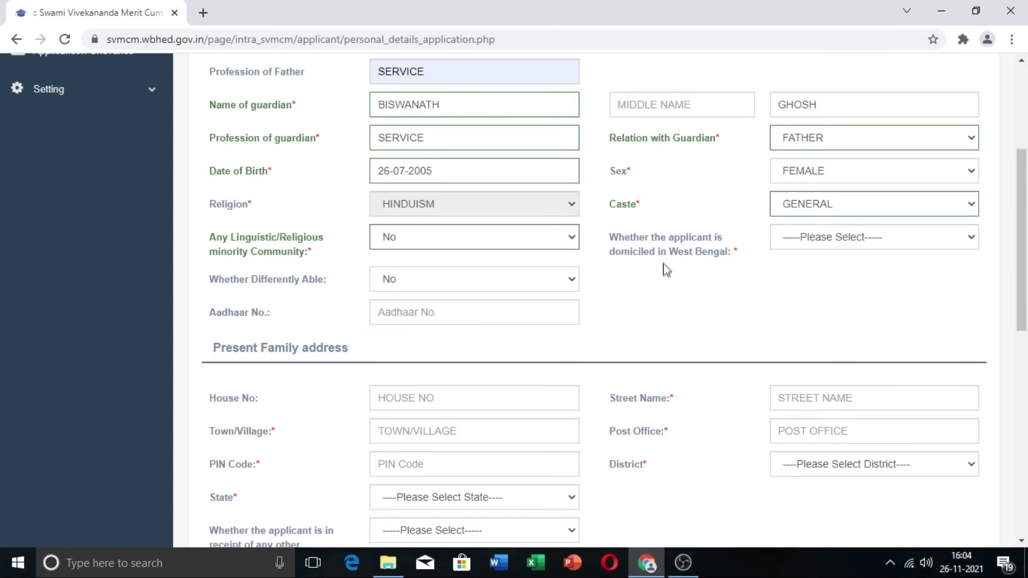
{"action": "left_click", "coordinate": [925, 241]}
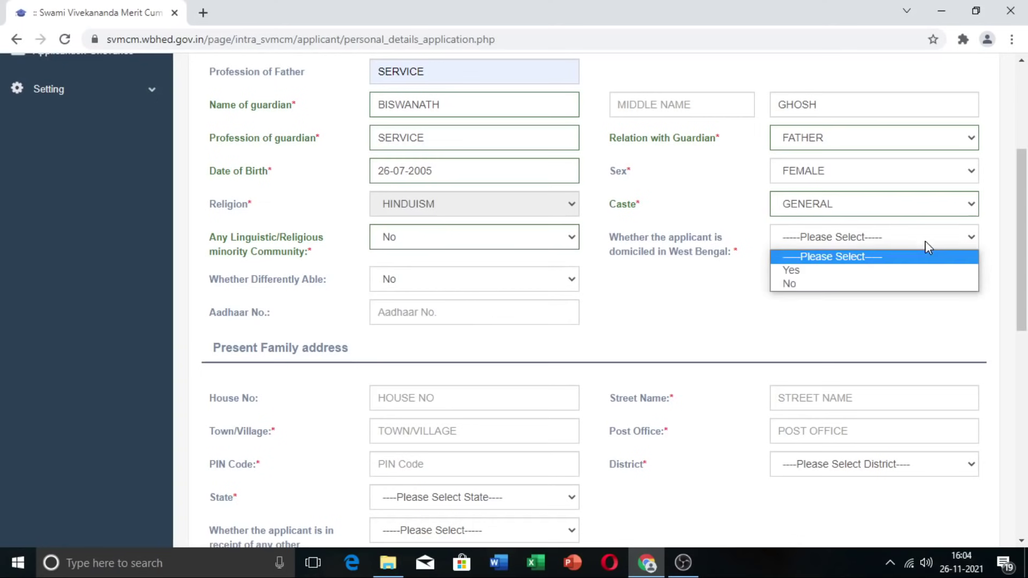
{"action": "left_click", "coordinate": [911, 274]}
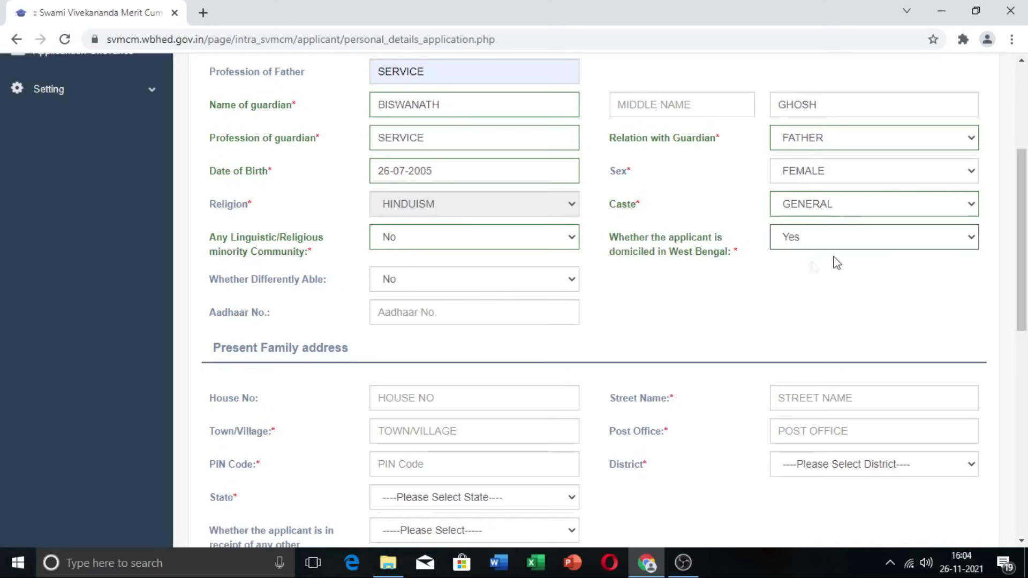
Step: Paste the applicant's Aadhaar number
{"action": "left_click", "coordinate": [566, 300]}
{"action": "key", "text": "ctrl+v"}
{"action": "scroll", "coordinate": [466, 320], "scroll_direction": "down", "scroll_amount": 3}
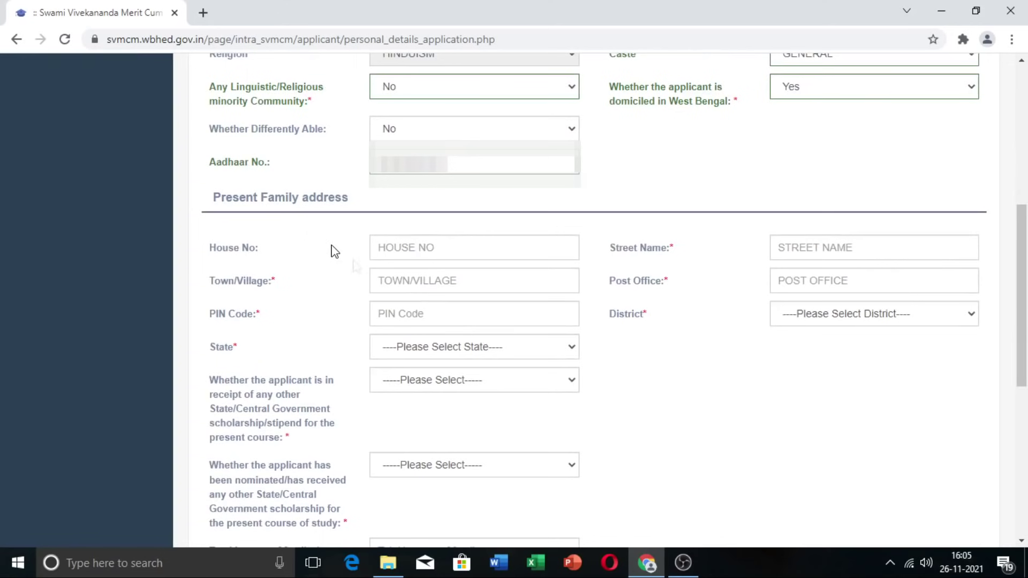
Step: Fill the family address, enter total family income 84000, and save the personal details
{"action": "left_click", "coordinate": [437, 249]}
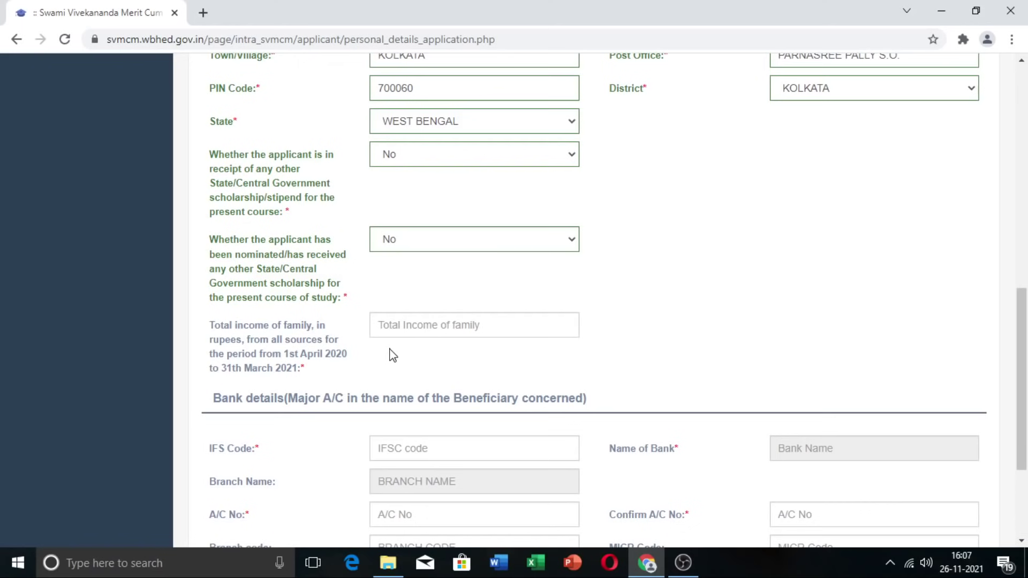
{"action": "left_click", "coordinate": [424, 325]}
{"action": "type", "text": "84000"}
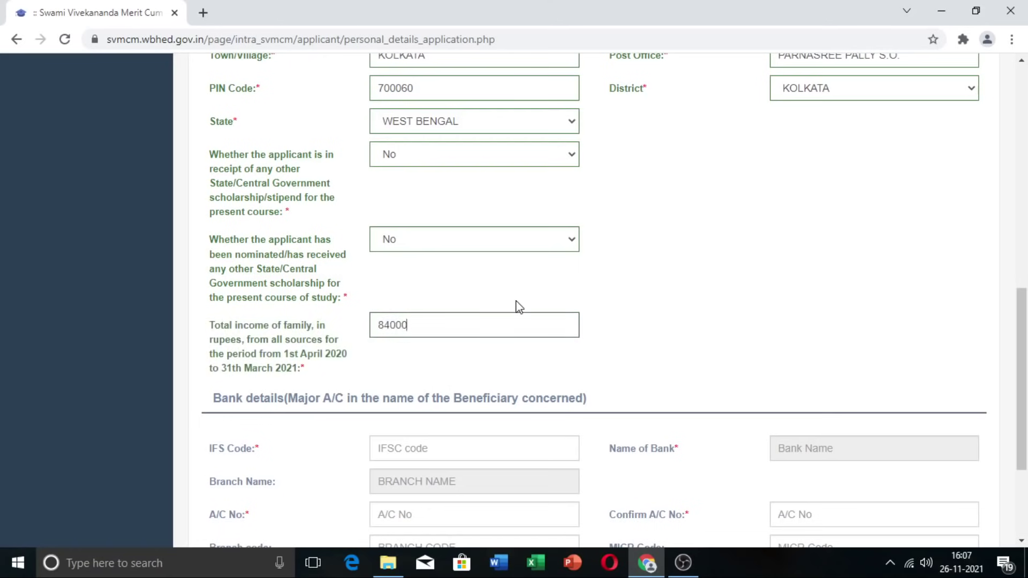
{"action": "scroll", "coordinate": [516, 311], "scroll_direction": "down", "scroll_amount": 3}
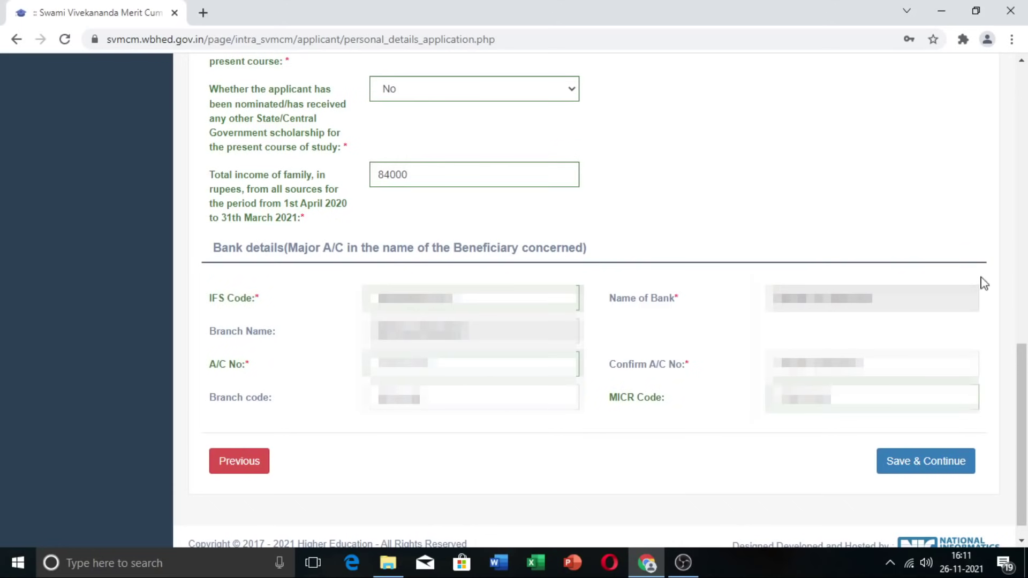
{"action": "left_click", "coordinate": [920, 469]}
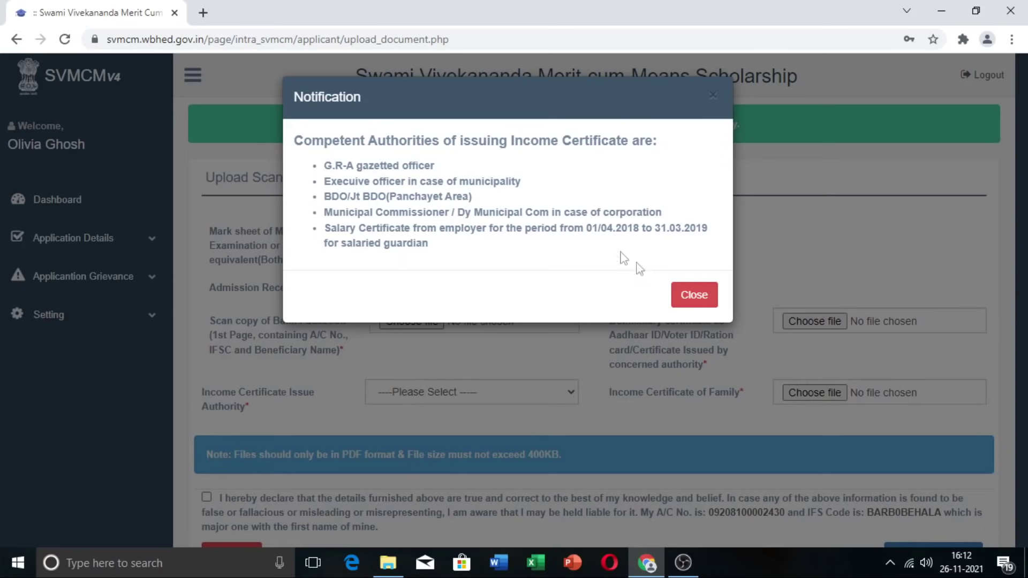
Step: Dismiss the income certificate authorities notice and begin choosing the Madhyamik mark sheet file
{"action": "left_click", "coordinate": [693, 300]}
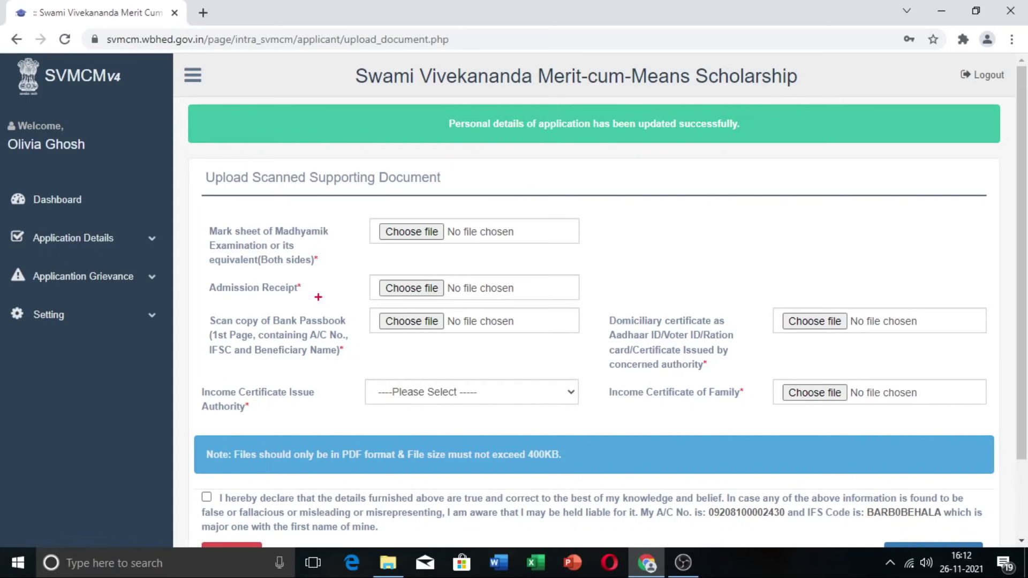
{"action": "left_click_drag", "start_coordinate": [193, 436], "coordinate": [596, 471]}
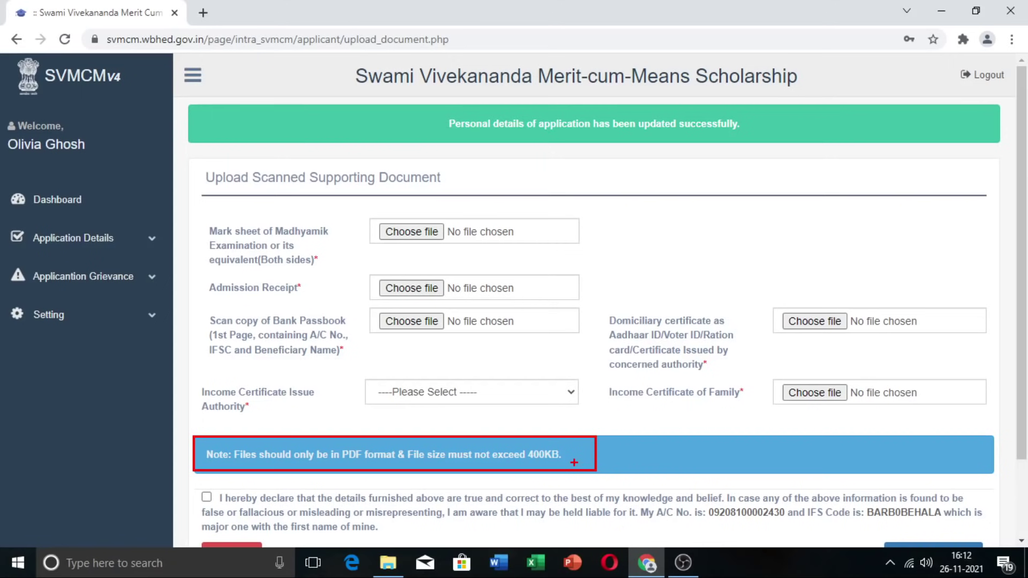
{"action": "left_click", "coordinate": [411, 231]}
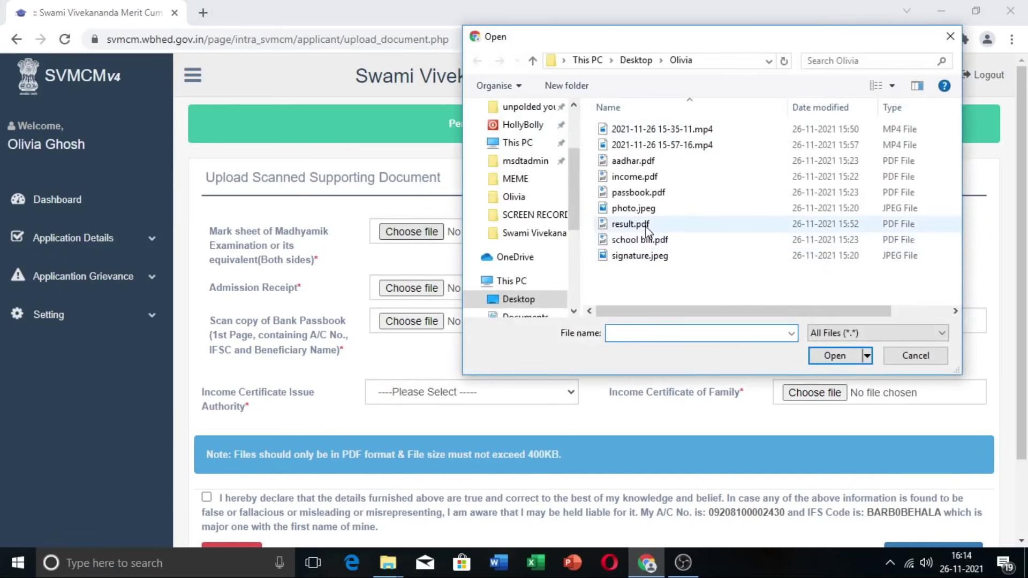
Step: Attach result.pdf as the mark sheet, school bill.pdf as admission receipt, and the passbook scan
{"action": "double_click", "coordinate": [632, 224]}
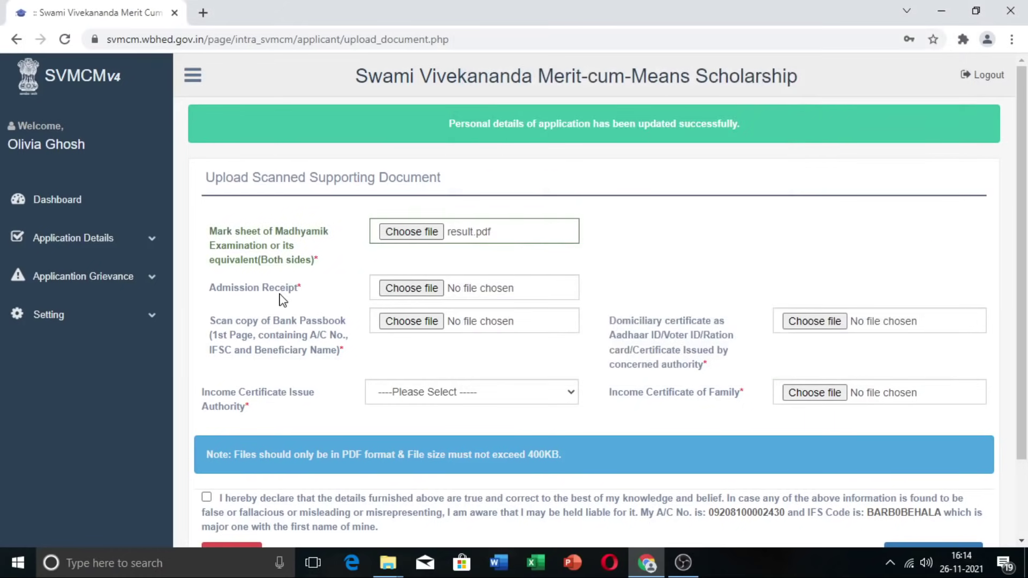
{"action": "left_click", "coordinate": [403, 289]}
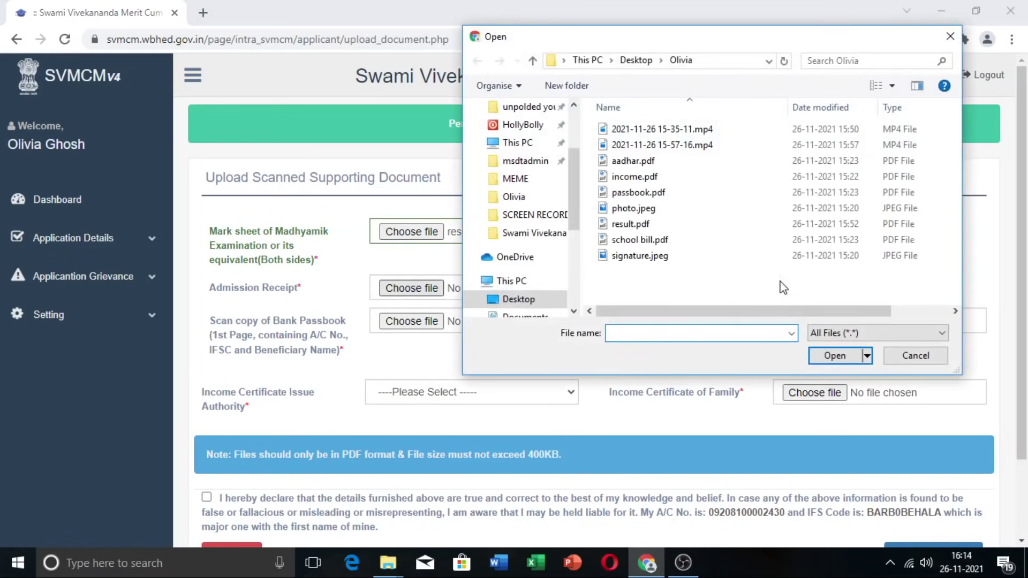
{"action": "double_click", "coordinate": [640, 239]}
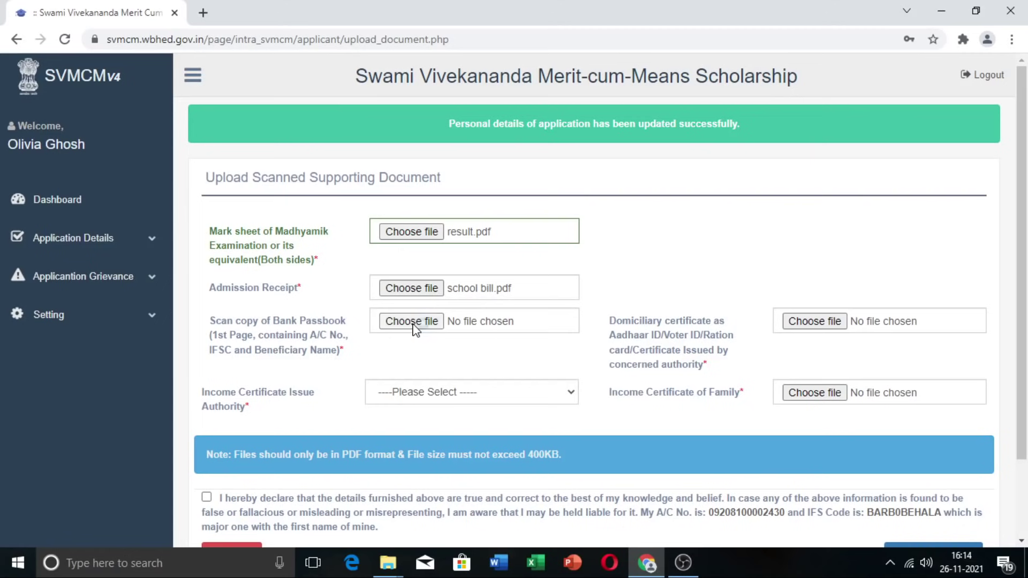
{"action": "left_click", "coordinate": [815, 321]}
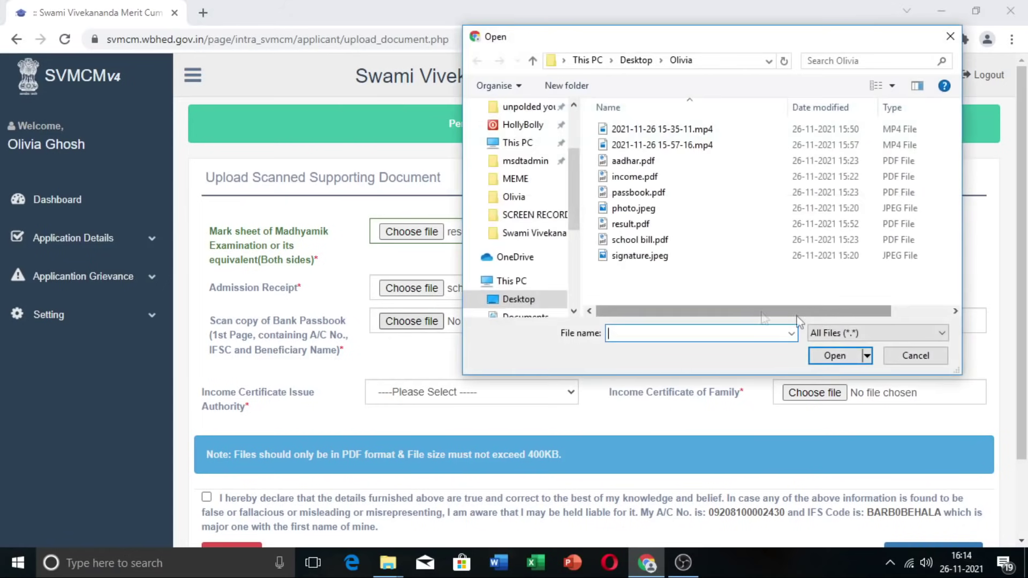
{"action": "double_click", "coordinate": [654, 257]}
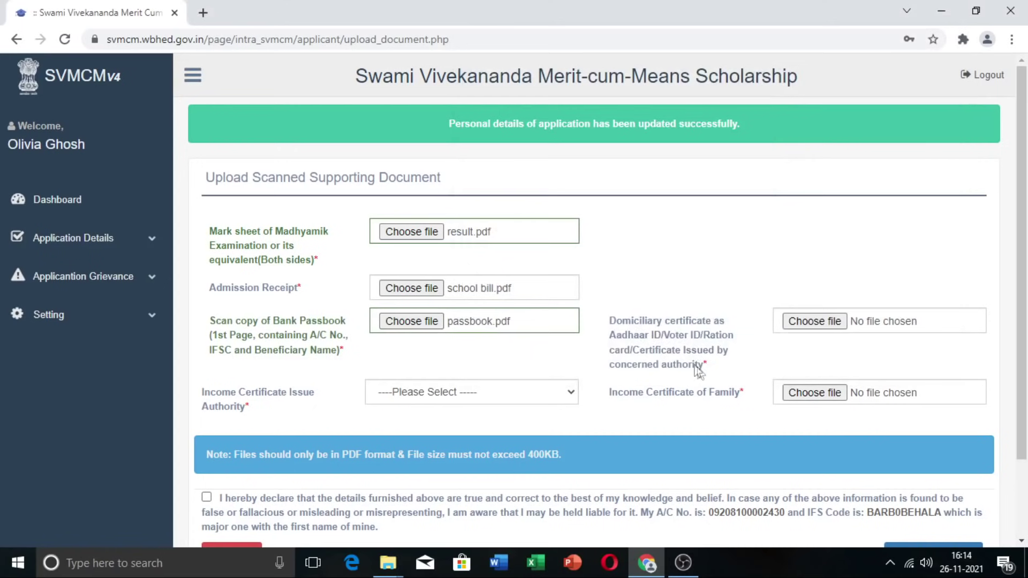
Step: Attach aadhar.pdf as domicile and income.pdf as income certificate, issuer G.R-A gazetted officer
{"action": "left_click", "coordinate": [816, 322]}
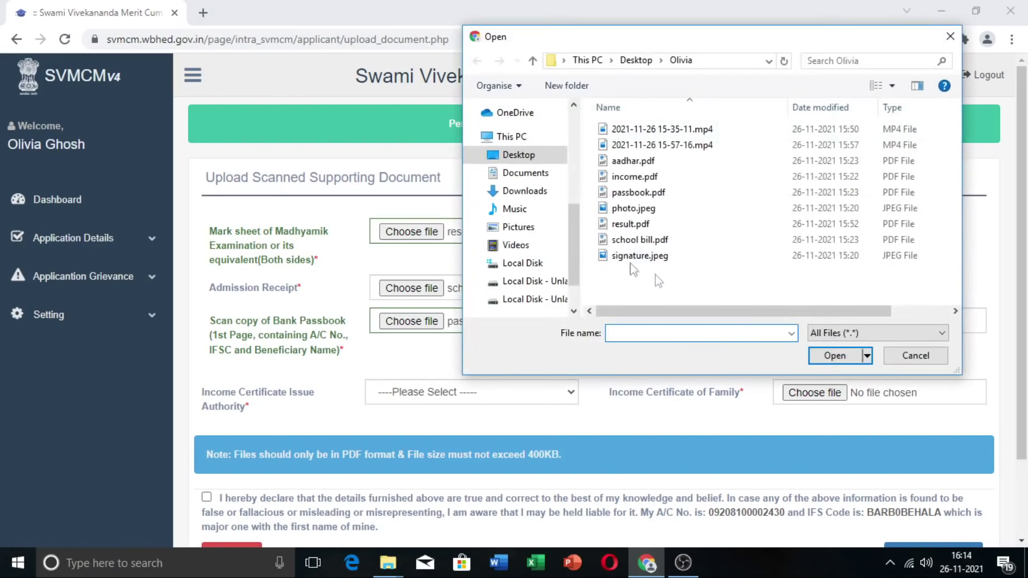
{"action": "double_click", "coordinate": [633, 161]}
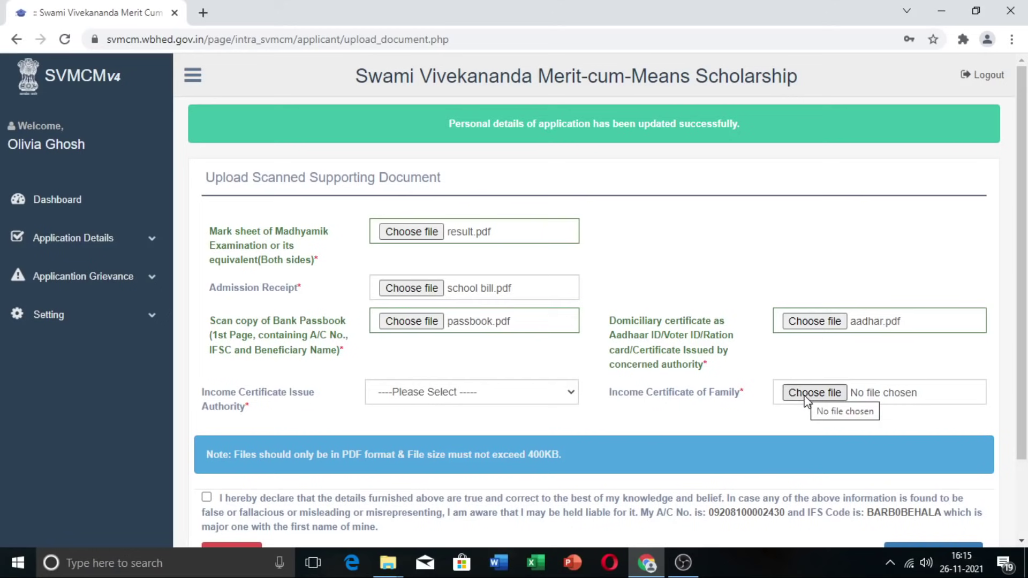
{"action": "left_click", "coordinate": [806, 396]}
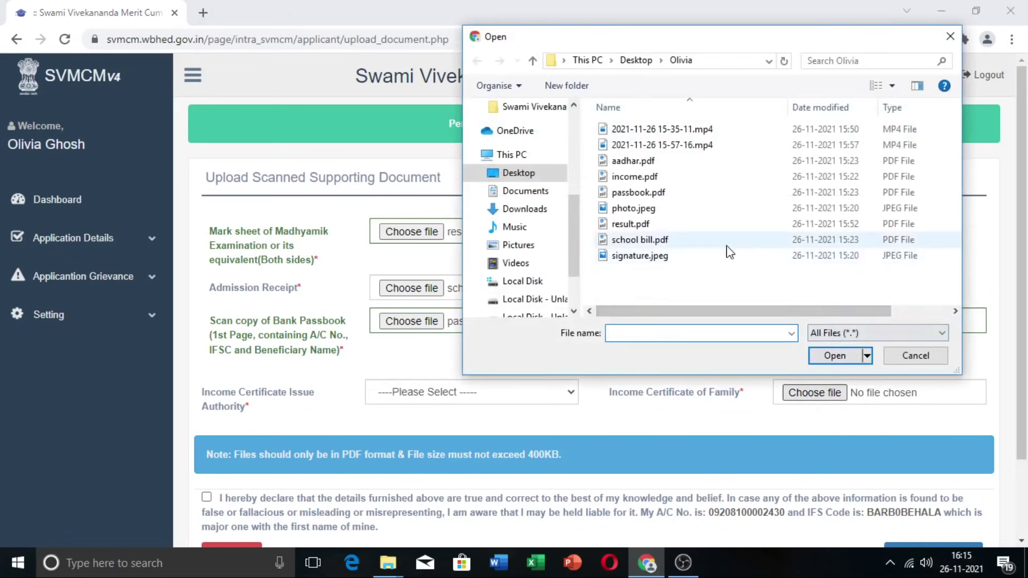
{"action": "double_click", "coordinate": [634, 177]}
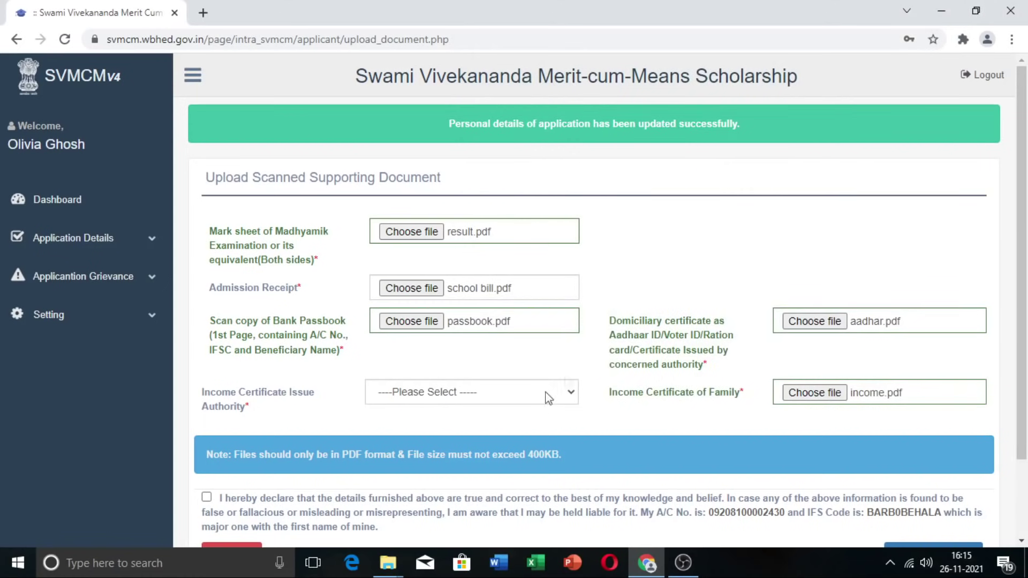
{"action": "left_click", "coordinate": [570, 396]}
{"action": "left_click", "coordinate": [503, 424]}
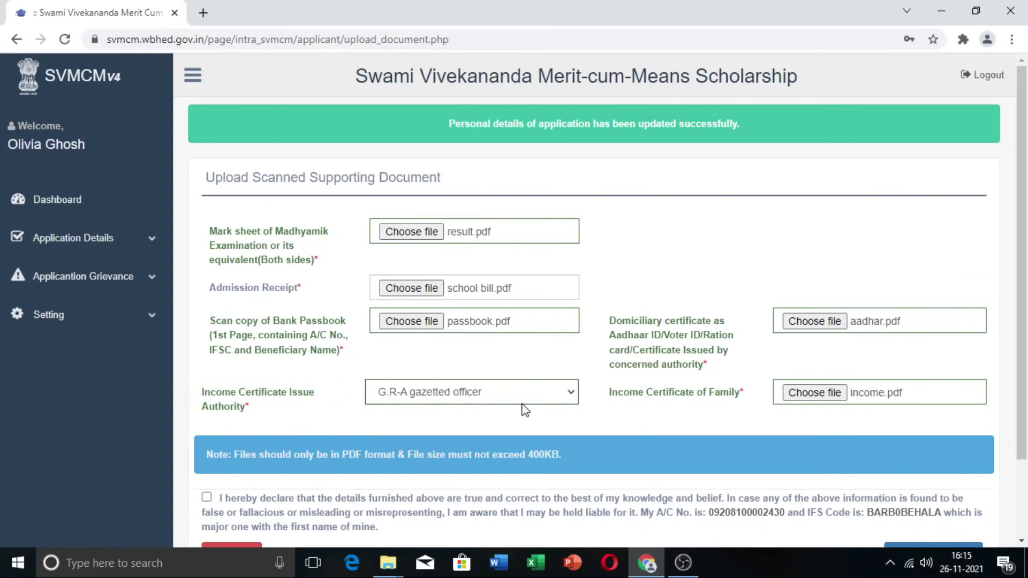
{"action": "scroll", "coordinate": [516, 420], "scroll_direction": "down", "scroll_amount": 1}
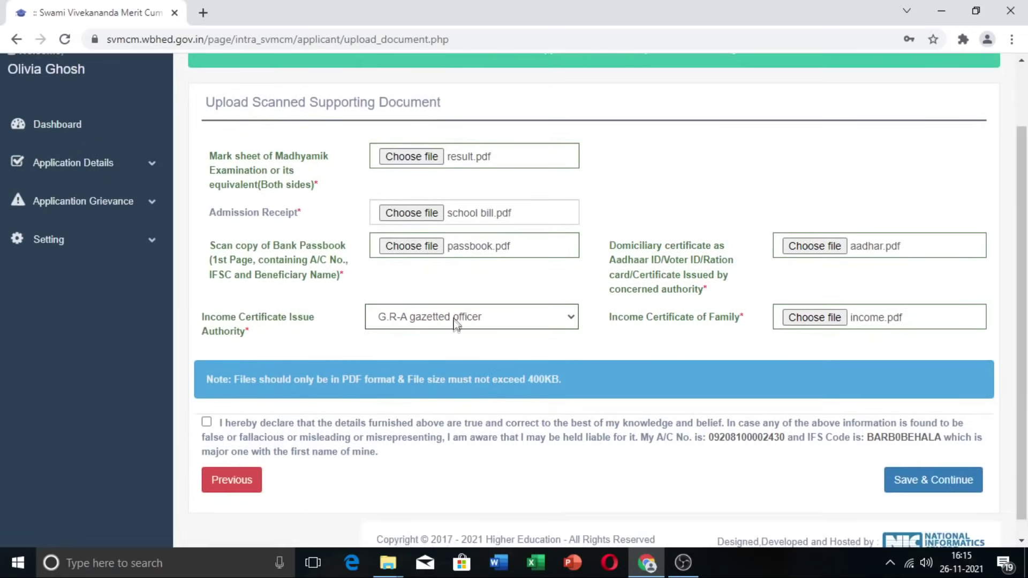
Step: Tick the declaration checkbox and save the uploaded documents
{"action": "scroll", "coordinate": [458, 327], "scroll_direction": "down", "scroll_amount": 1}
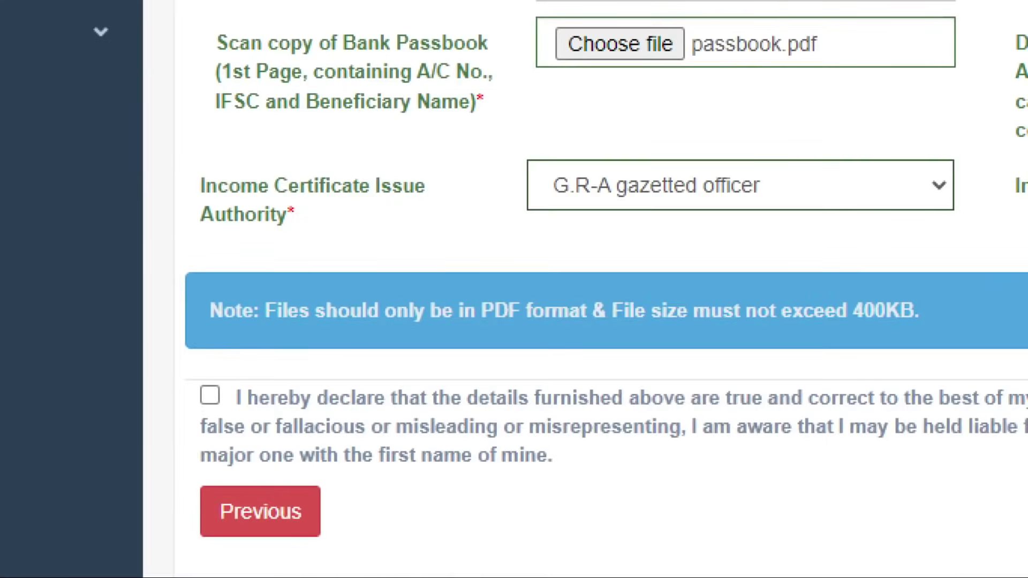
{"action": "left_click_drag", "start_coordinate": [188, 375], "coordinate": [260, 429]}
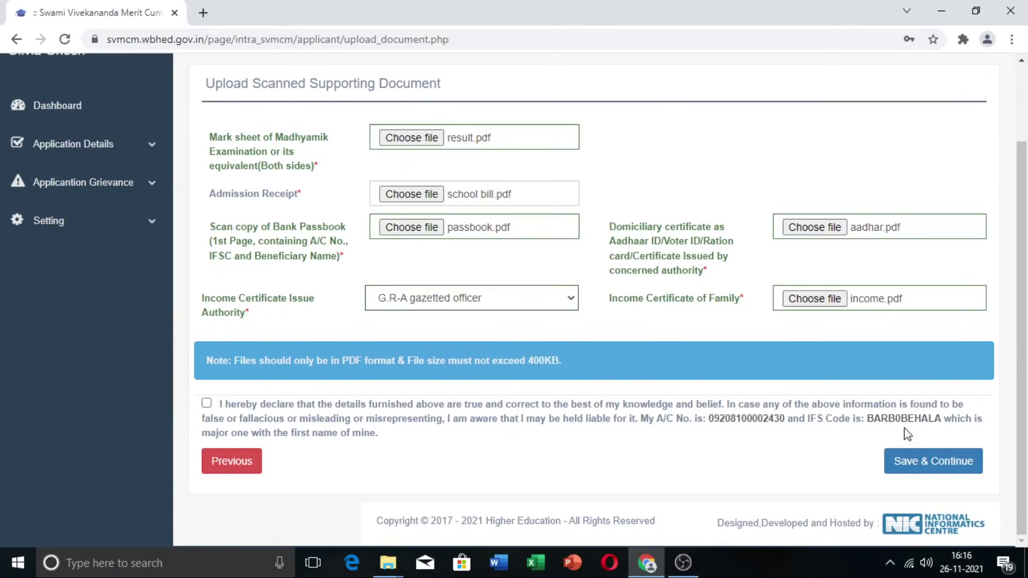
{"action": "left_click", "coordinate": [205, 404]}
{"action": "left_click", "coordinate": [925, 466]}
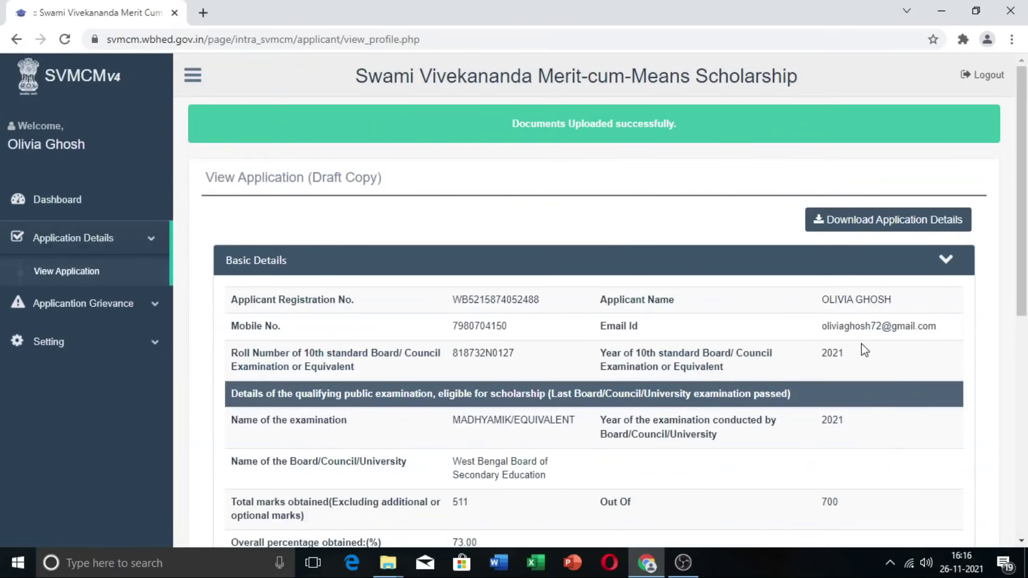
{"action": "scroll", "coordinate": [864, 350], "scroll_direction": "down", "scroll_amount": 5}
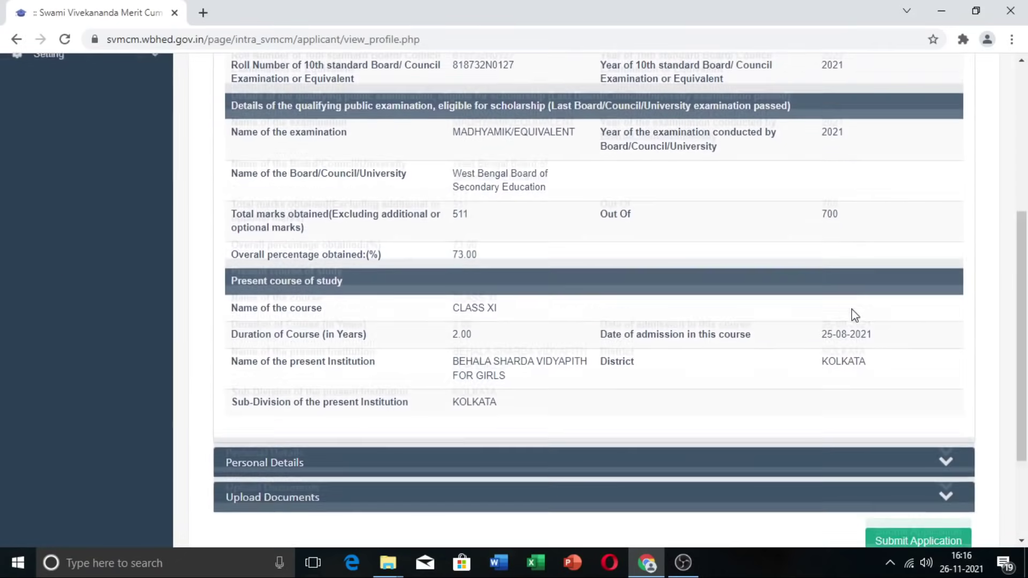
{"action": "scroll", "coordinate": [855, 315], "scroll_direction": "down", "scroll_amount": 2}
{"action": "scroll", "coordinate": [640, 324], "scroll_direction": "up", "scroll_amount": 6}
{"action": "scroll", "coordinate": [641, 329], "scroll_direction": "down", "scroll_amount": 1}
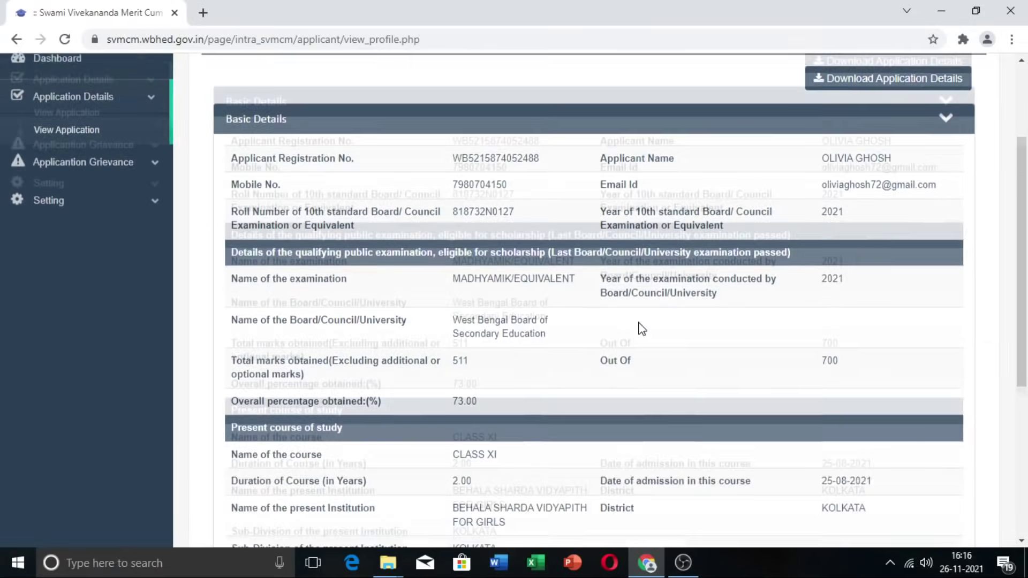
{"action": "scroll", "coordinate": [641, 328], "scroll_direction": "down", "scroll_amount": 4}
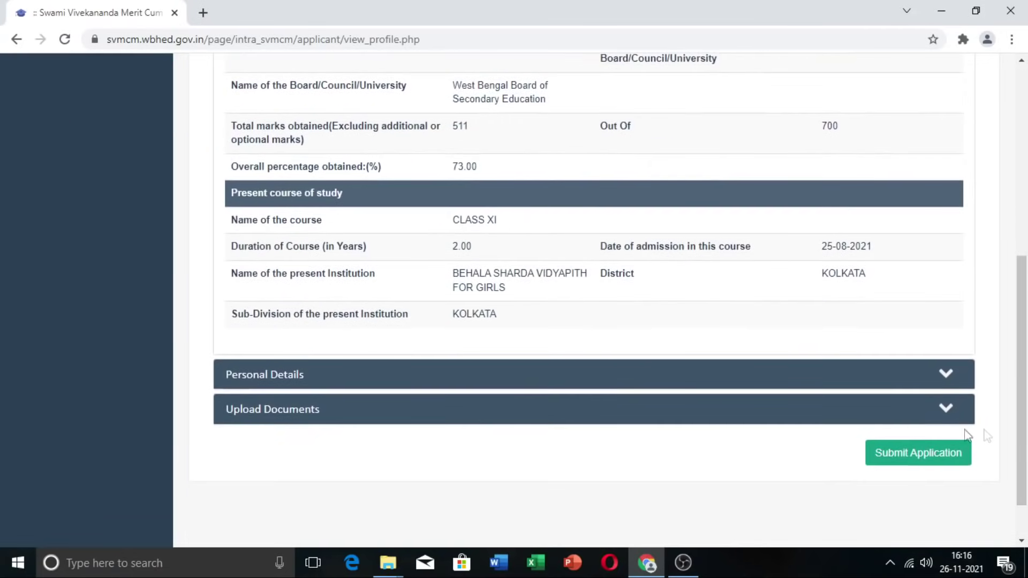
{"action": "left_click", "coordinate": [947, 408]}
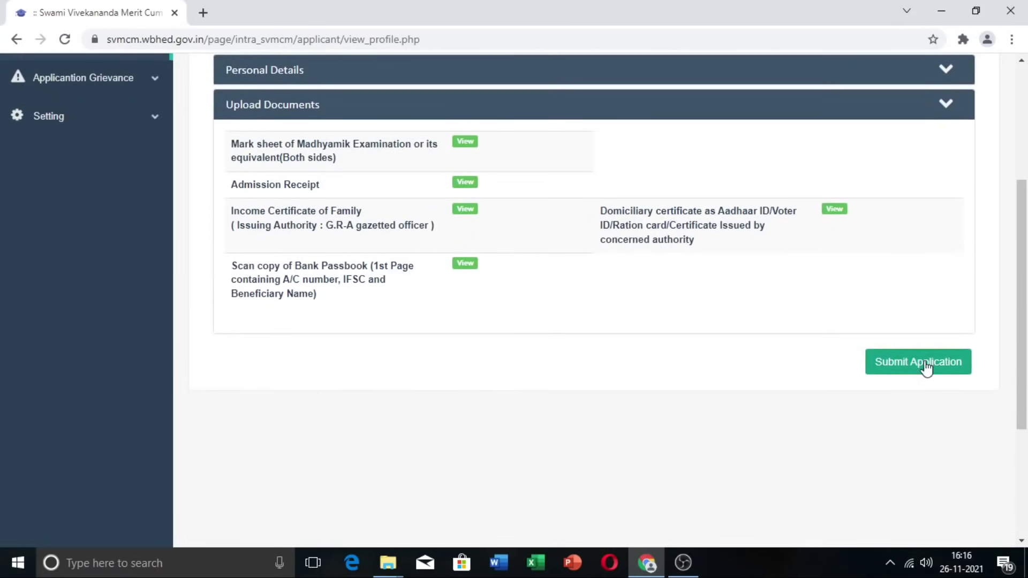
{"action": "left_click", "coordinate": [926, 368]}
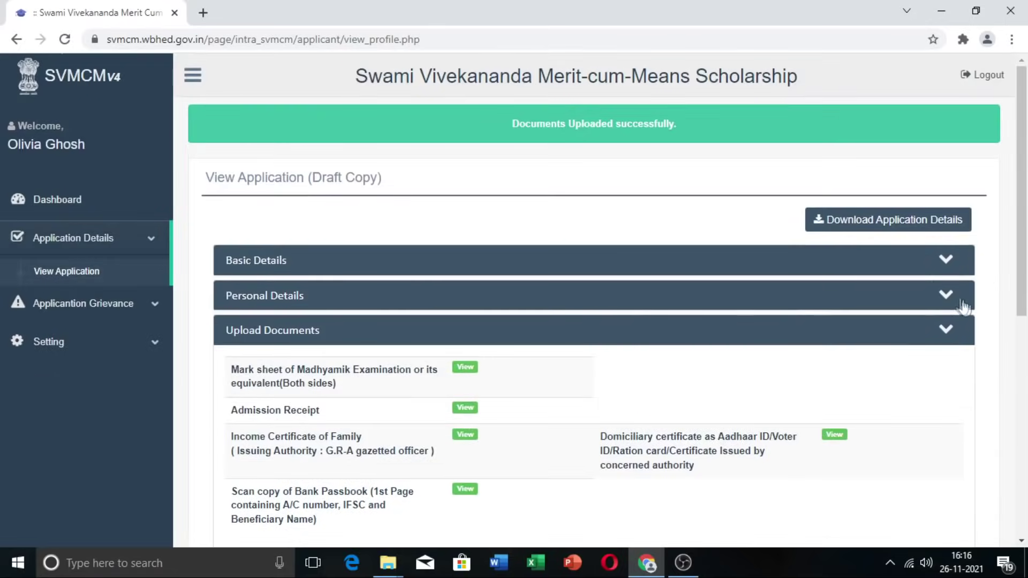
{"action": "left_click", "coordinate": [964, 304]}
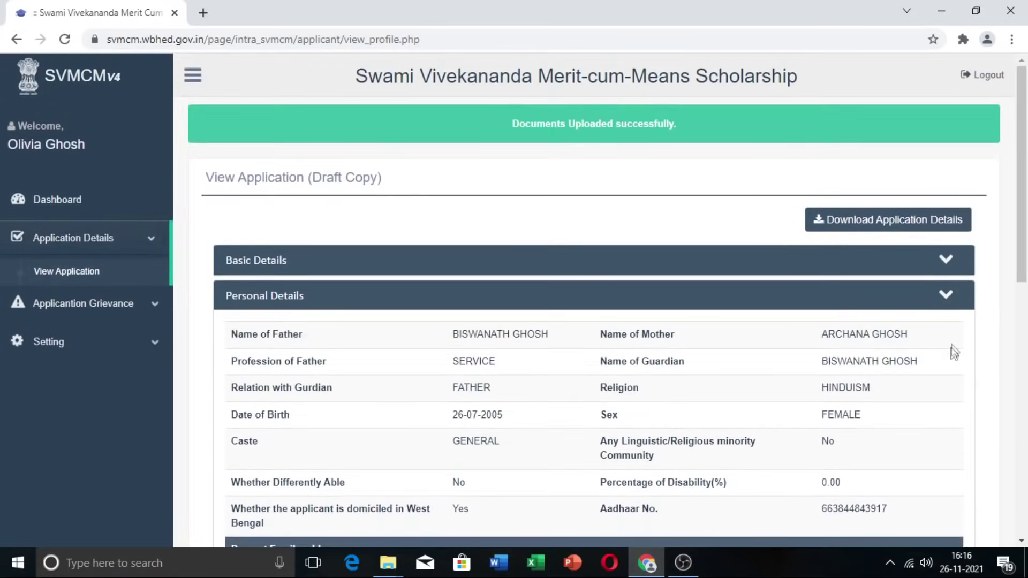
{"action": "left_click", "coordinate": [942, 261]}
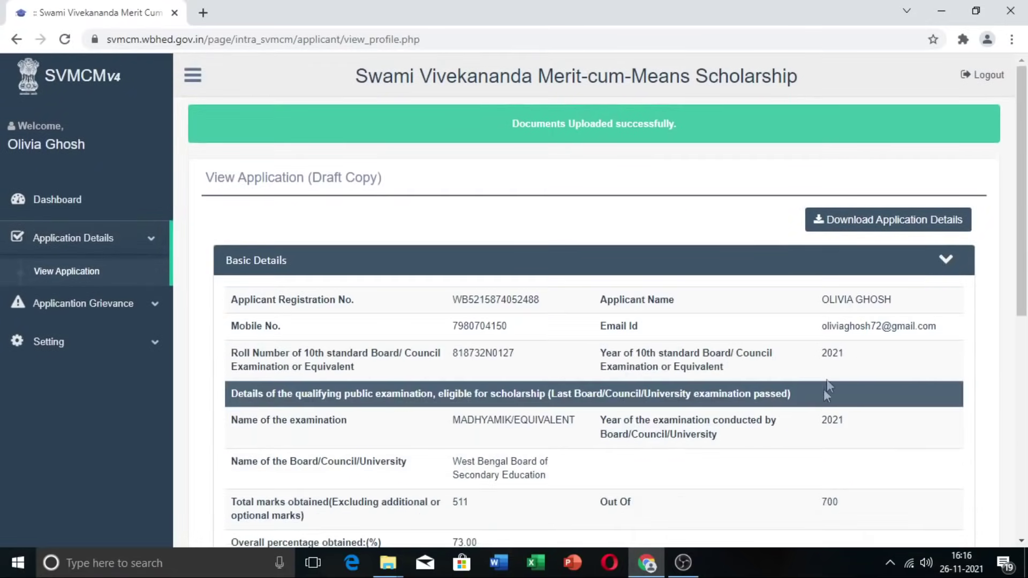
{"action": "scroll", "coordinate": [836, 381], "scroll_direction": "down", "scroll_amount": 8}
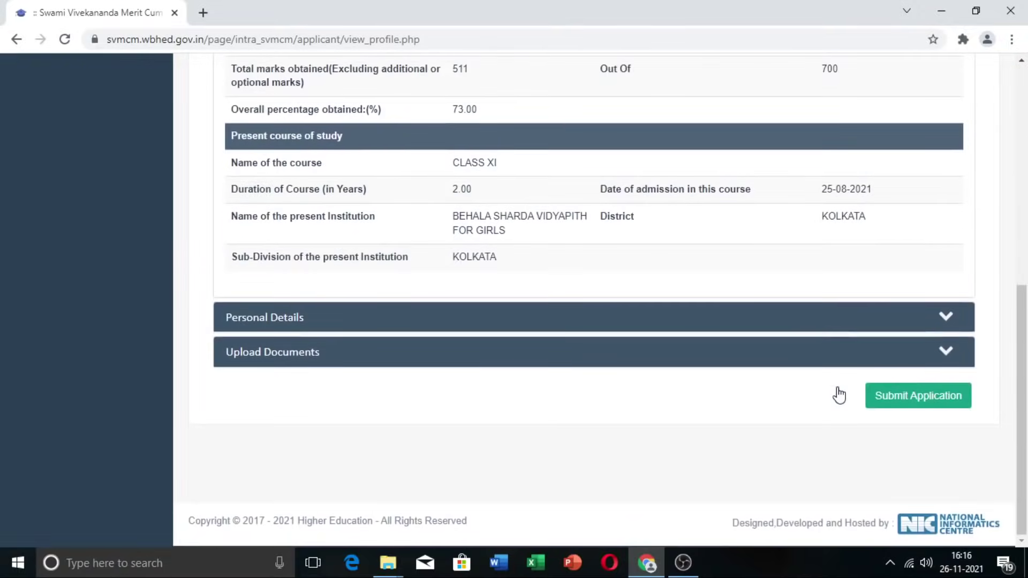
{"action": "scroll", "coordinate": [841, 401], "scroll_direction": "up", "scroll_amount": 8}
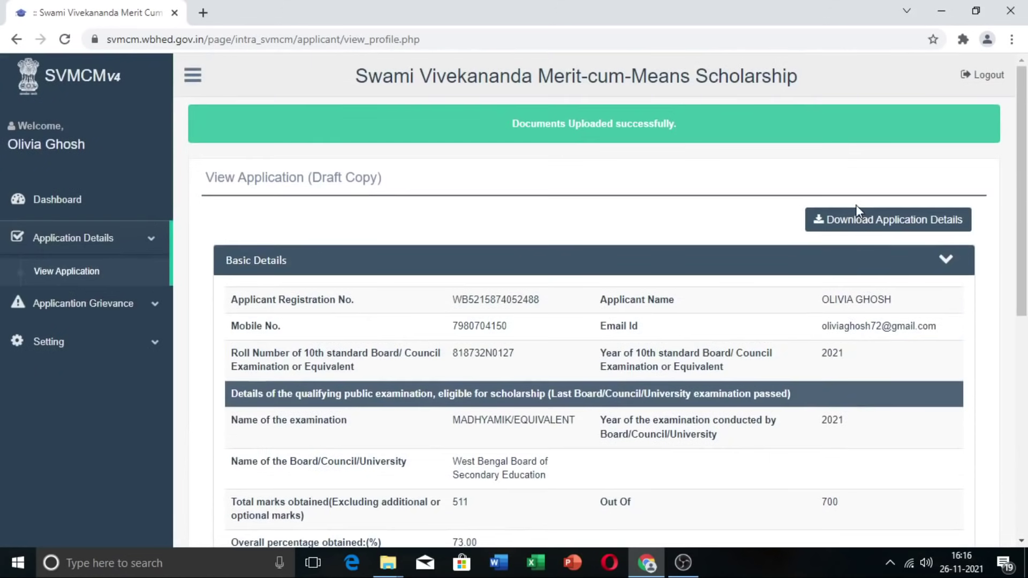
{"action": "left_click", "coordinate": [905, 228]}
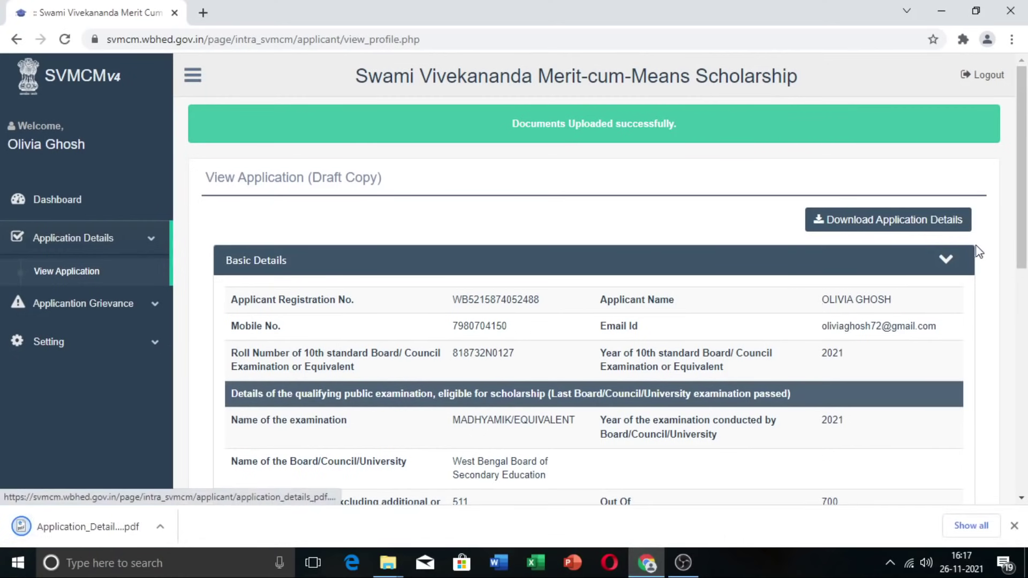
Step: Open the downloaded Application_Details (1).pdf in its own tab, then return to the portal tab
{"action": "left_click", "coordinate": [43, 542]}
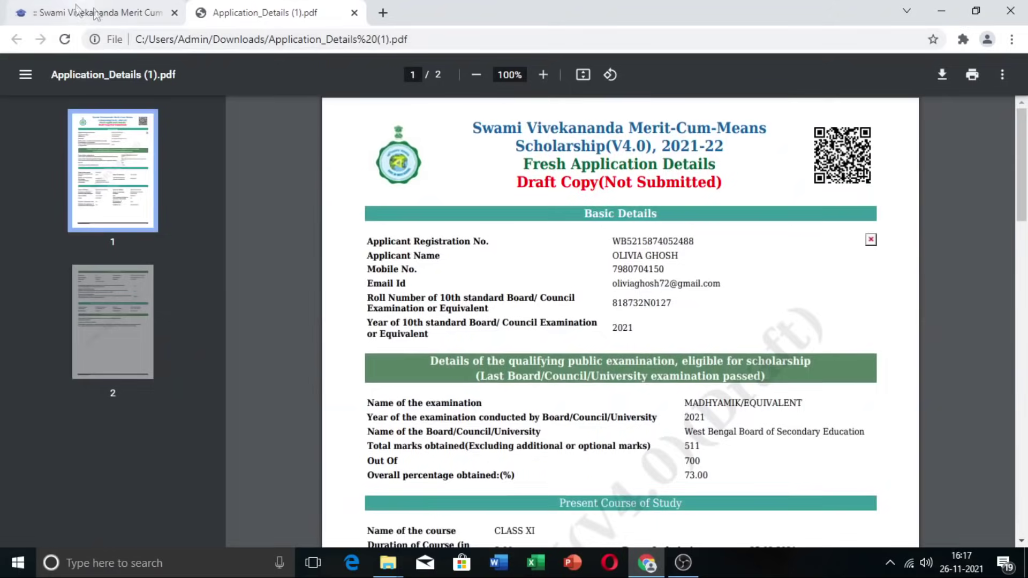
{"action": "left_click", "coordinate": [96, 12]}
{"action": "scroll", "coordinate": [1025, 410], "scroll_direction": "down", "scroll_amount": 1}
{"action": "scroll", "coordinate": [1025, 409], "scroll_direction": "down", "scroll_amount": 7}
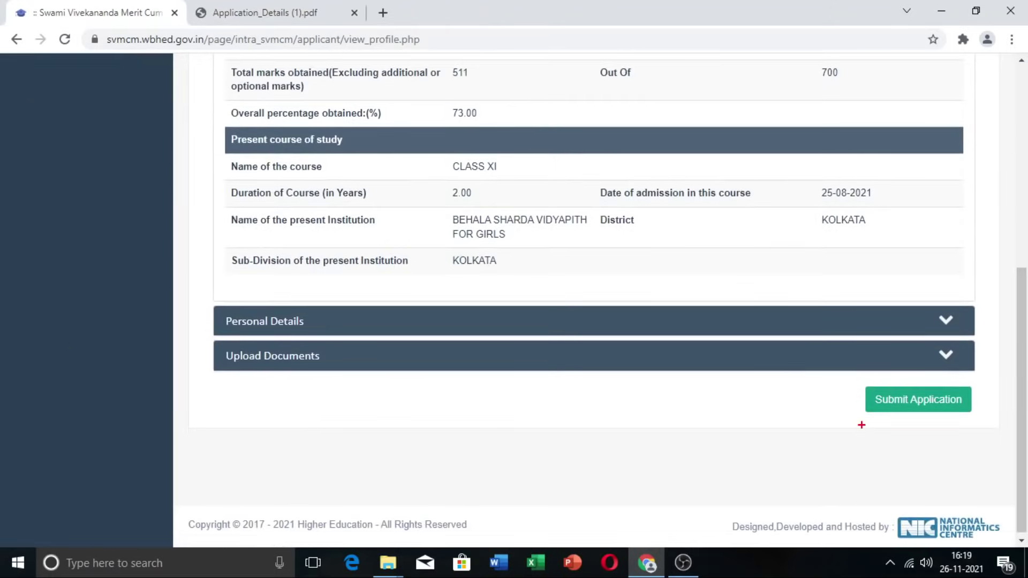
Step: Submit the final application, confirm with YES, and view the dashboard status
{"action": "left_click", "coordinate": [925, 408]}
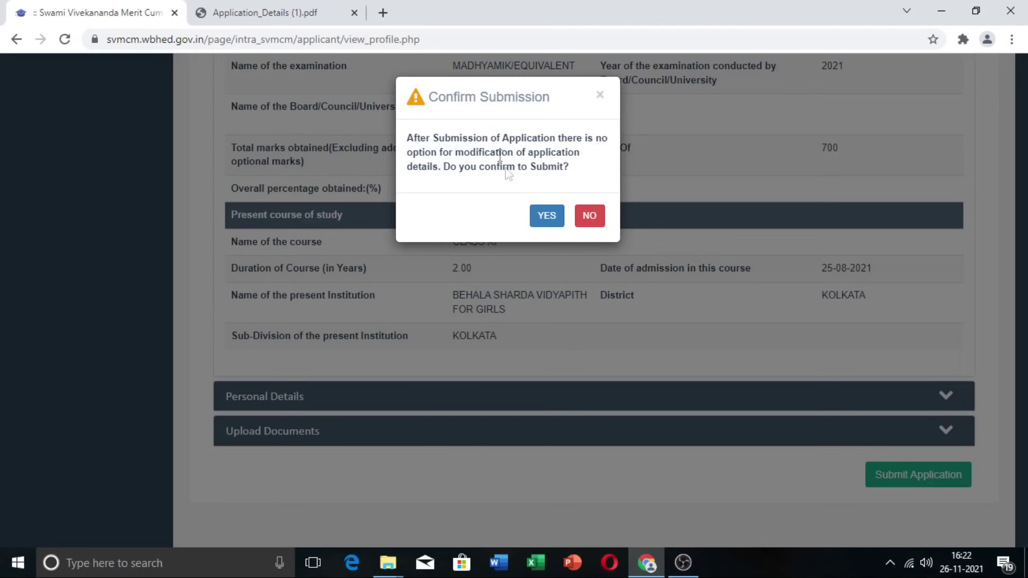
{"action": "left_click", "coordinate": [549, 222]}
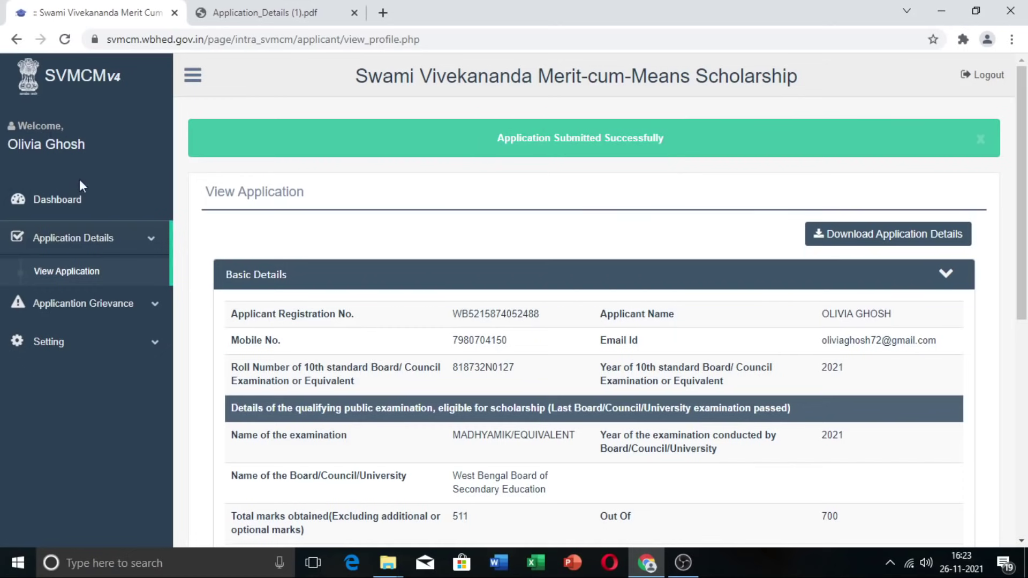
{"action": "left_click", "coordinate": [69, 206]}
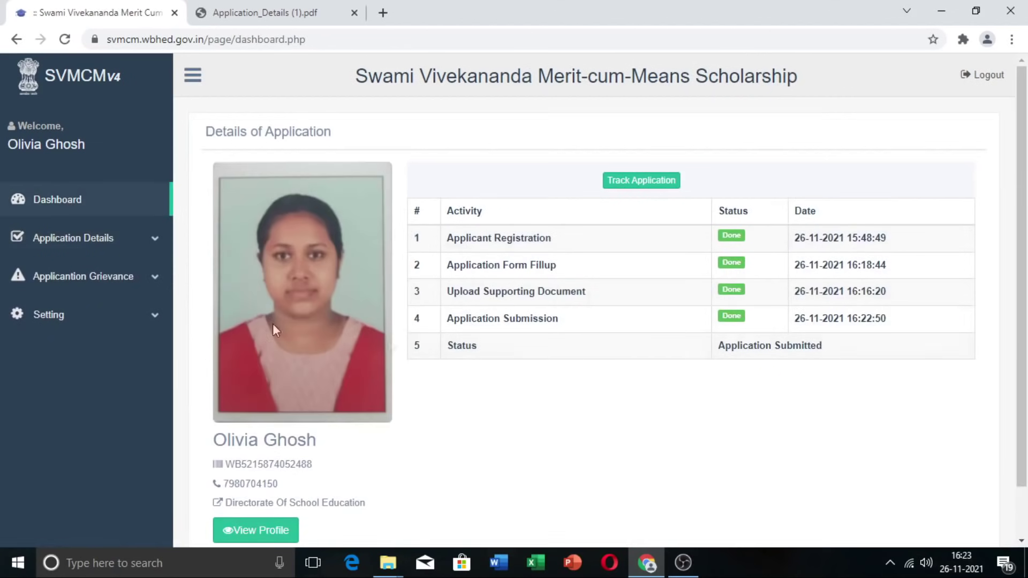
{"action": "scroll", "coordinate": [339, 375], "scroll_direction": "down", "scroll_amount": 1}
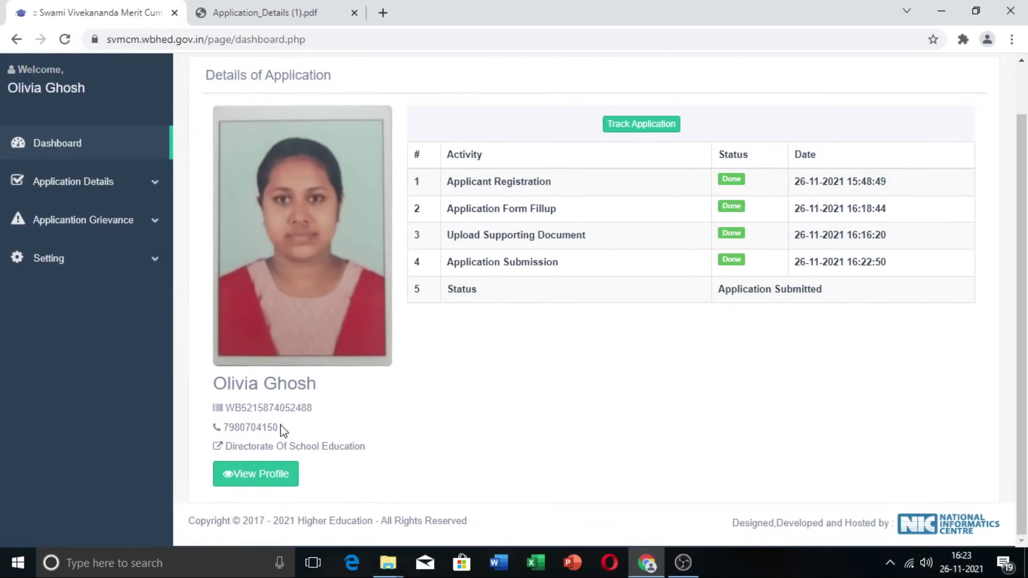